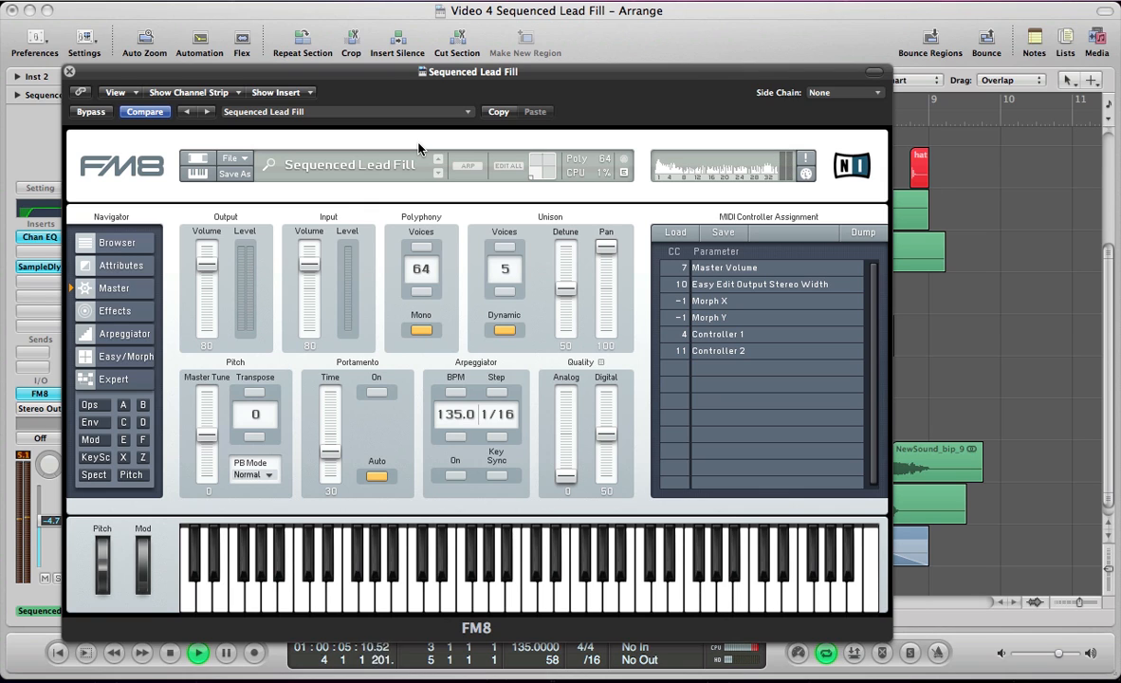
Stop playback and load a new blank FM8 patch
{"action": "key", "text": "space"}
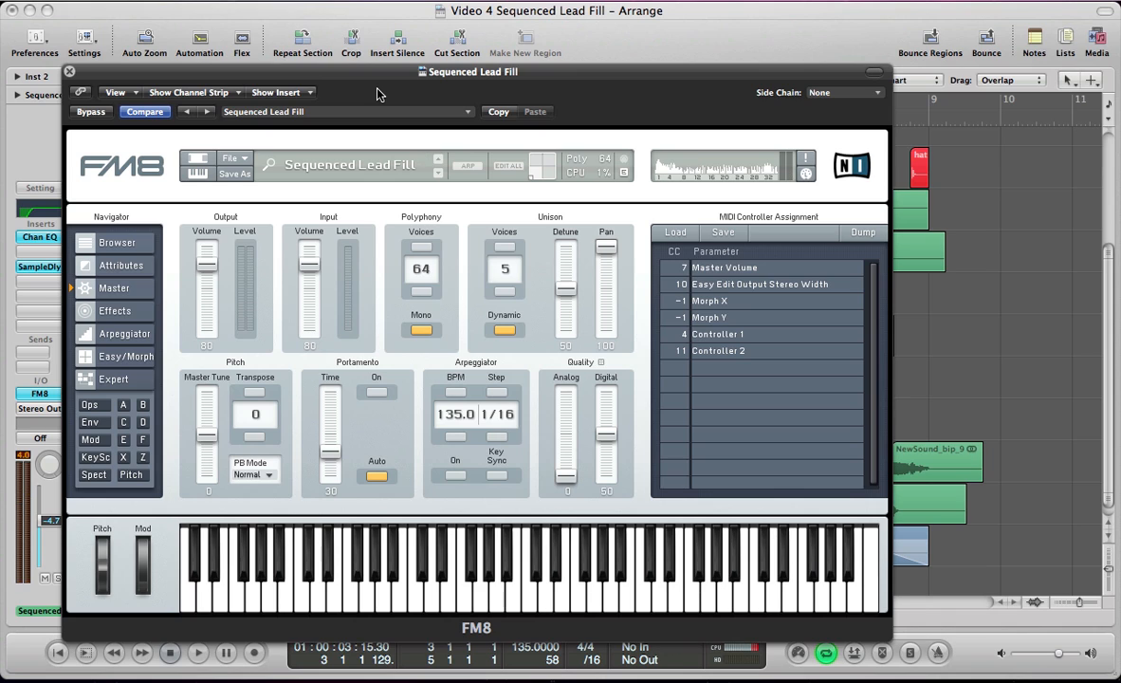
{"action": "left_click", "coordinate": [228, 157]}
{"action": "left_click", "coordinate": [238, 161]}
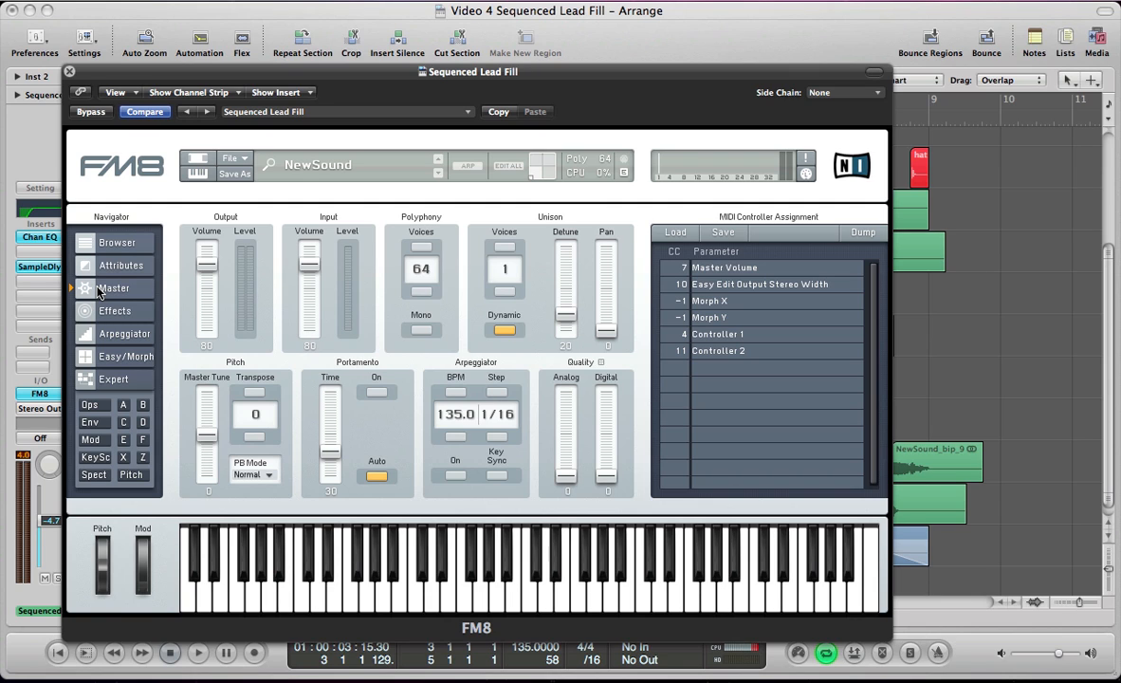
In the FM matrix, remove operator F's direct output and route F through Z at 100, with Z sent to the output at 100
{"action": "left_click", "coordinate": [92, 406]}
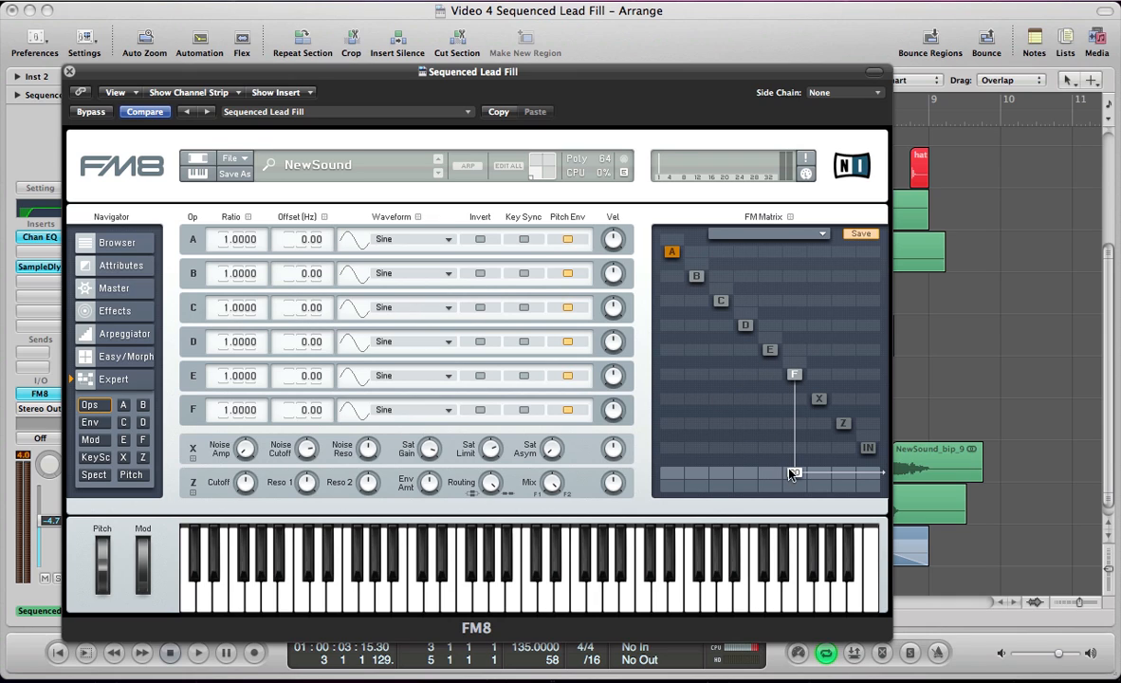
{"action": "right_click", "coordinate": [790, 472]}
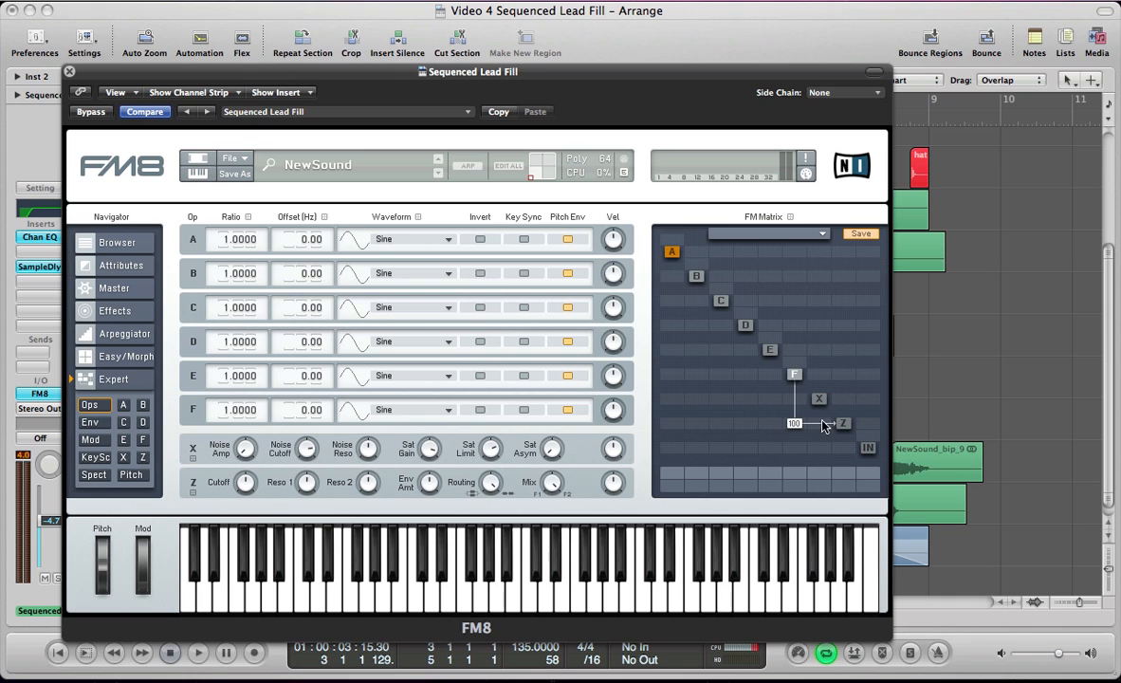
{"action": "left_click_drag", "start_coordinate": [847, 479], "coordinate": [844, 425]}
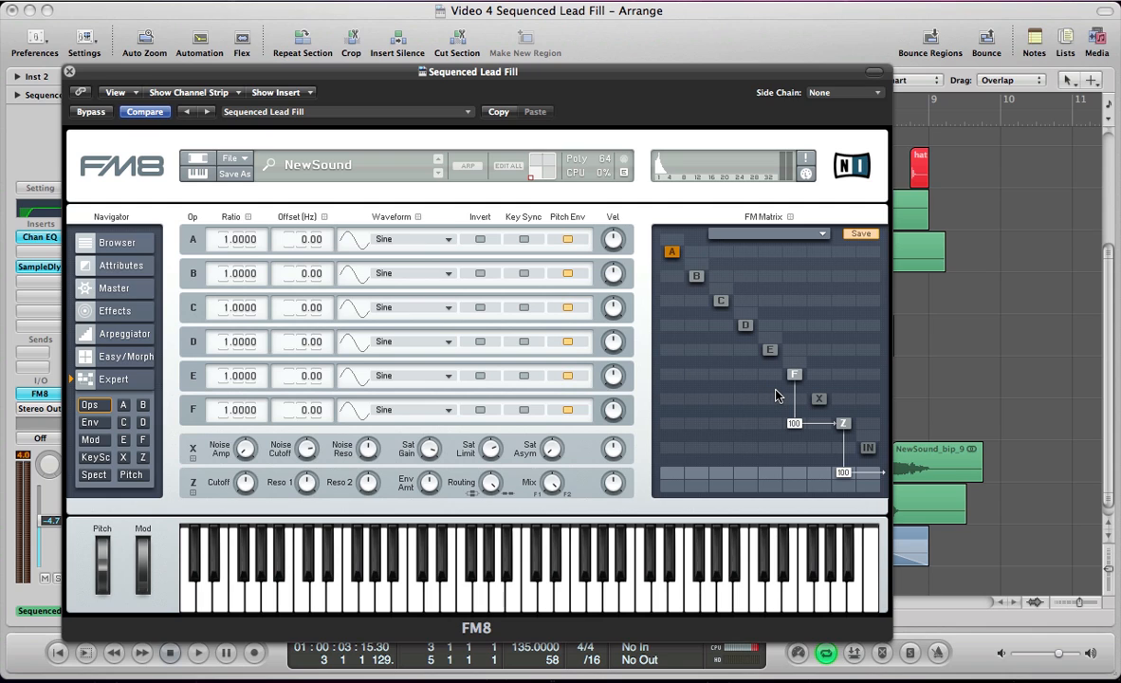
Set operator F to the TX Wave 2 waveform with a ratio of 0.25
{"action": "left_click", "coordinate": [400, 409]}
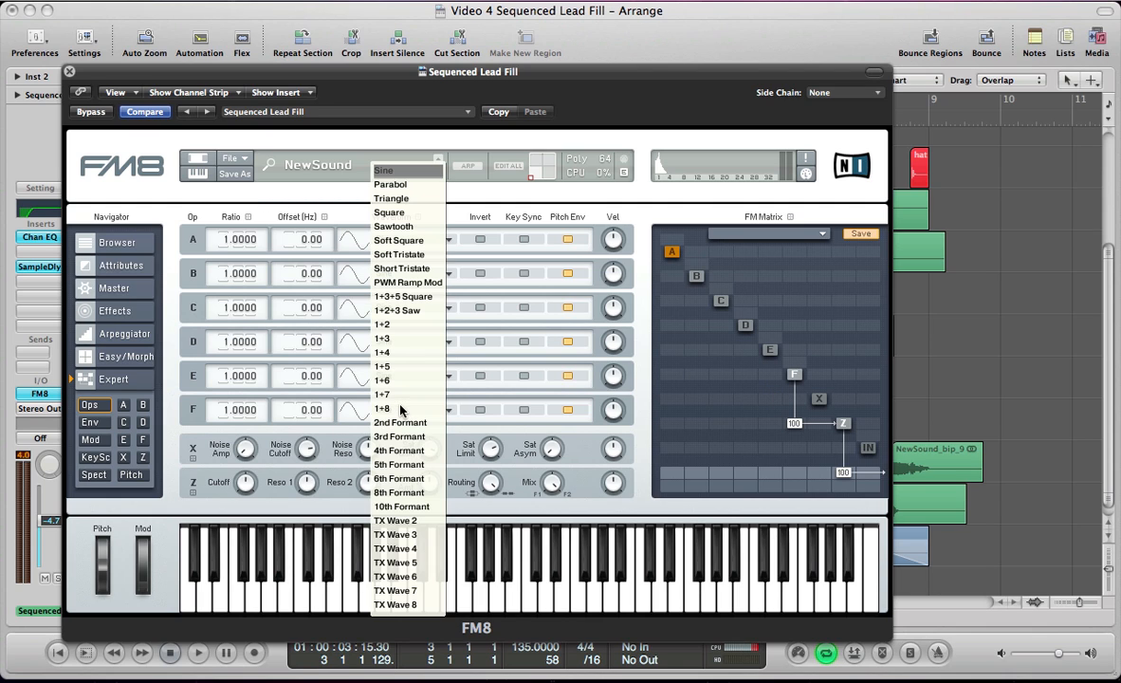
{"action": "left_click", "coordinate": [396, 521]}
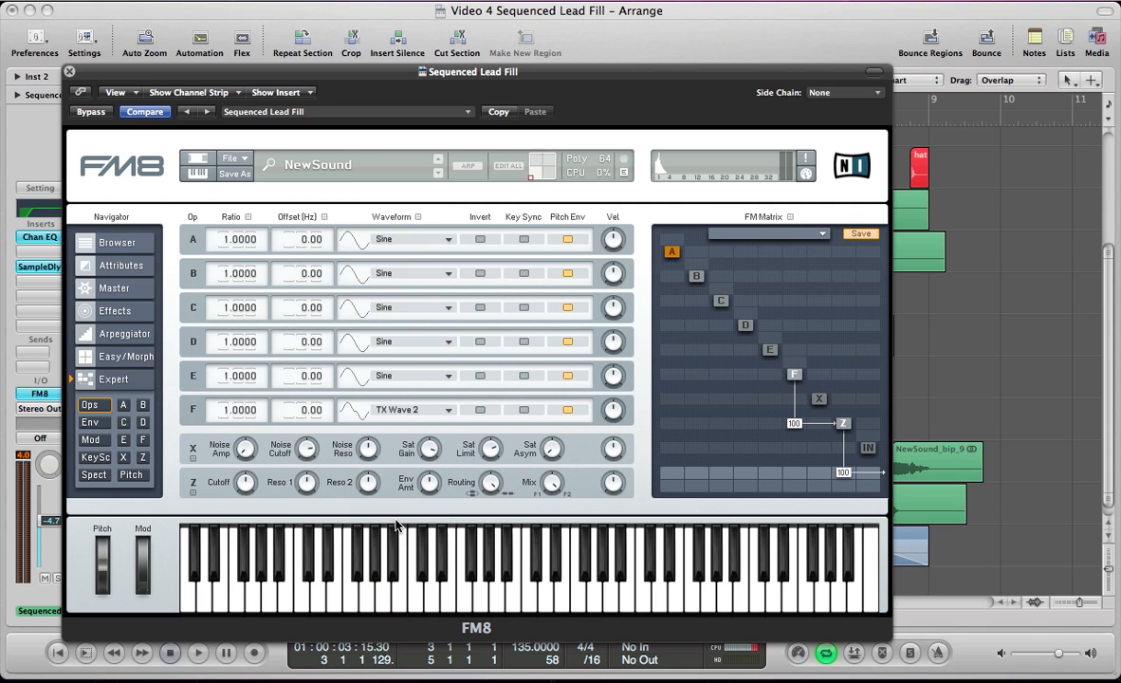
{"action": "double_click", "coordinate": [229, 413]}
{"action": "type", "text": "0.25"}
{"action": "key", "text": "Return"}
Raise the instrument channel's volume to +6.0 dB
{"action": "left_click", "coordinate": [52, 520]}
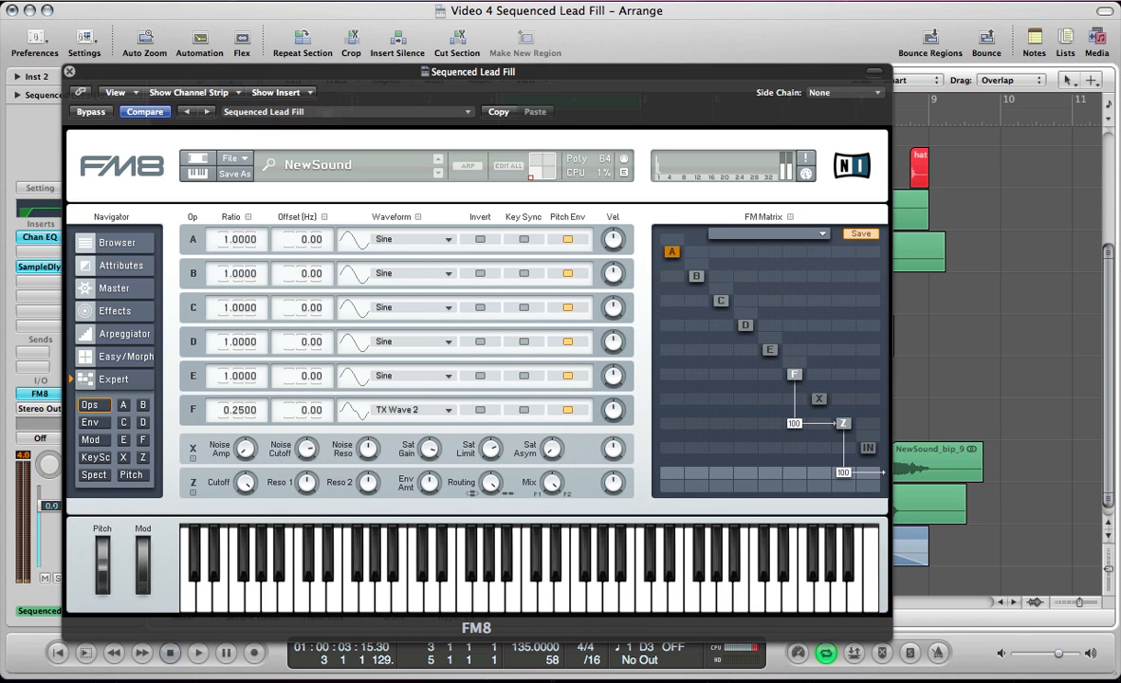
{"action": "left_click_drag", "start_coordinate": [51, 507], "coordinate": [54, 445]}
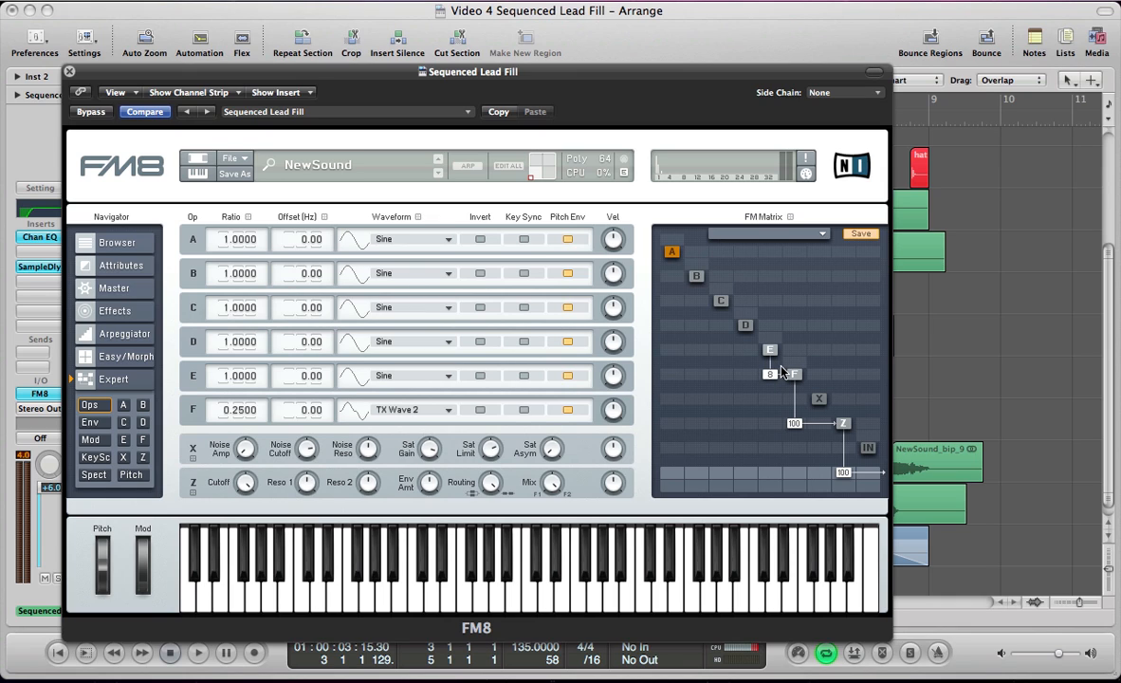
Modulate operator F with E at 22 in the FM matrix and give E the 6th Formant waveform
{"action": "left_click_drag", "start_coordinate": [780, 368], "coordinate": [780, 358]}
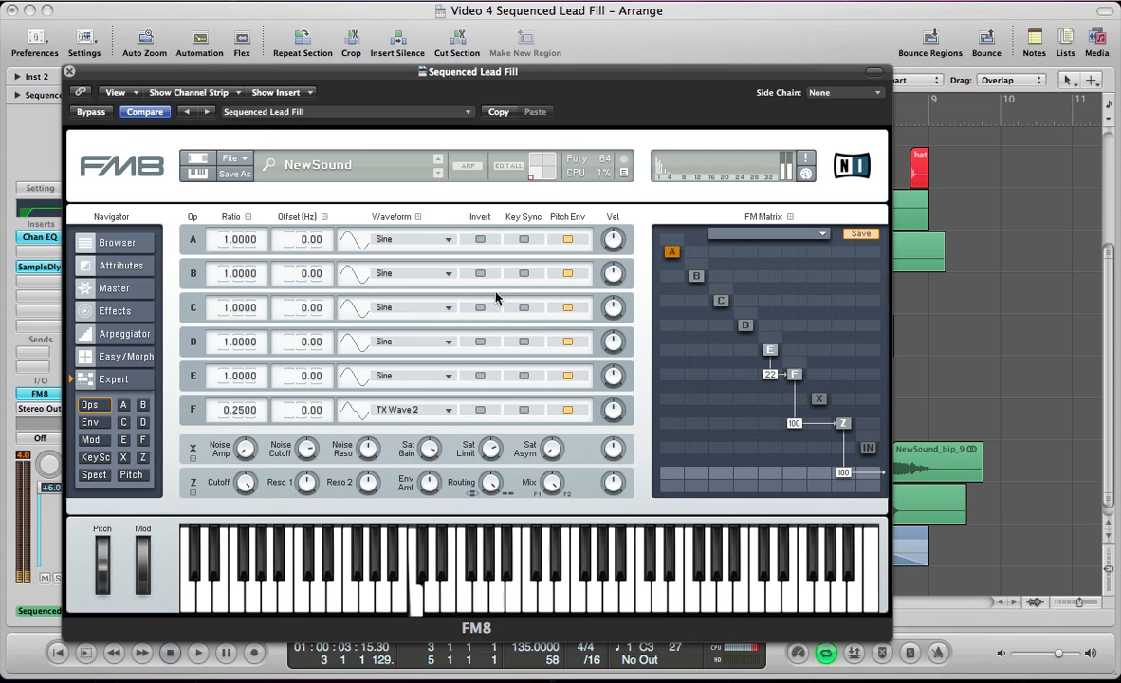
{"action": "left_click", "coordinate": [380, 376]}
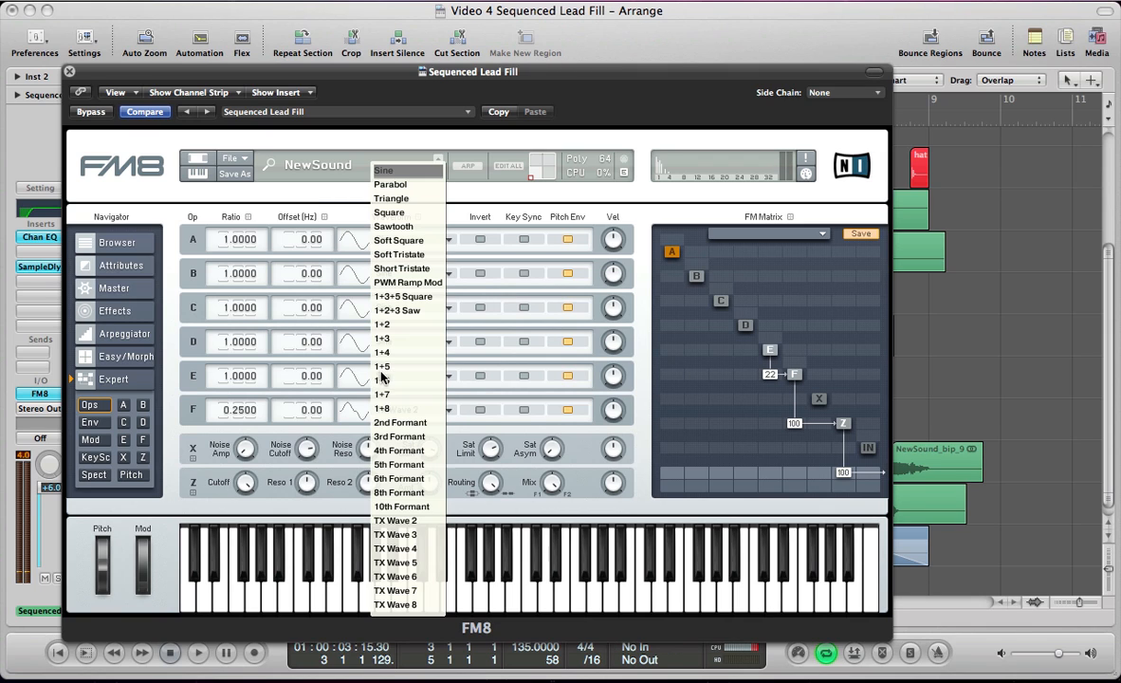
{"action": "left_click", "coordinate": [400, 480]}
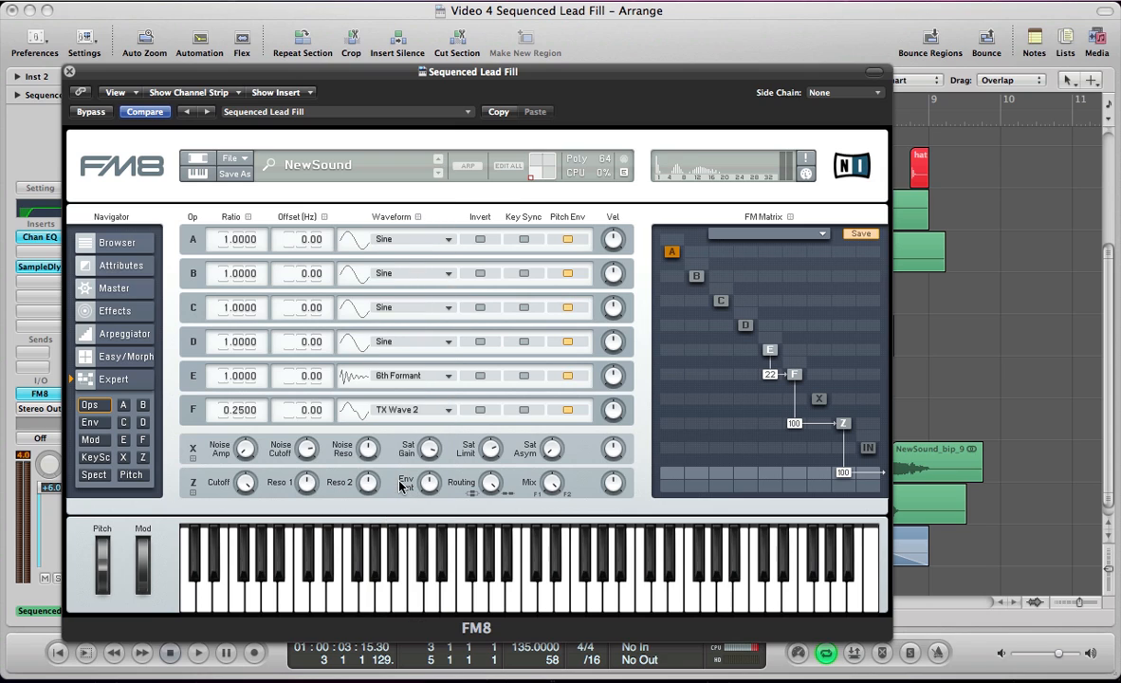
Set operator E's ratio to 0.75 and enable key sync for operators F and E
{"action": "left_click", "coordinate": [229, 377]}
{"action": "type", "text": ".75"}
{"action": "key", "text": "Return"}
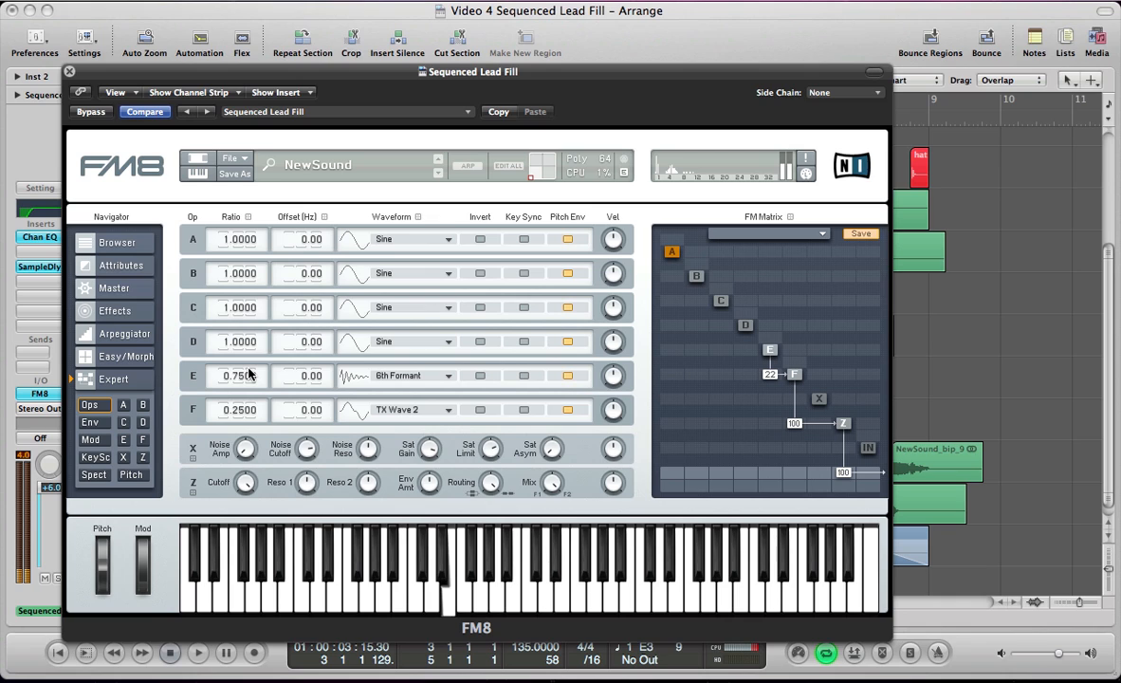
{"action": "left_click", "coordinate": [525, 410]}
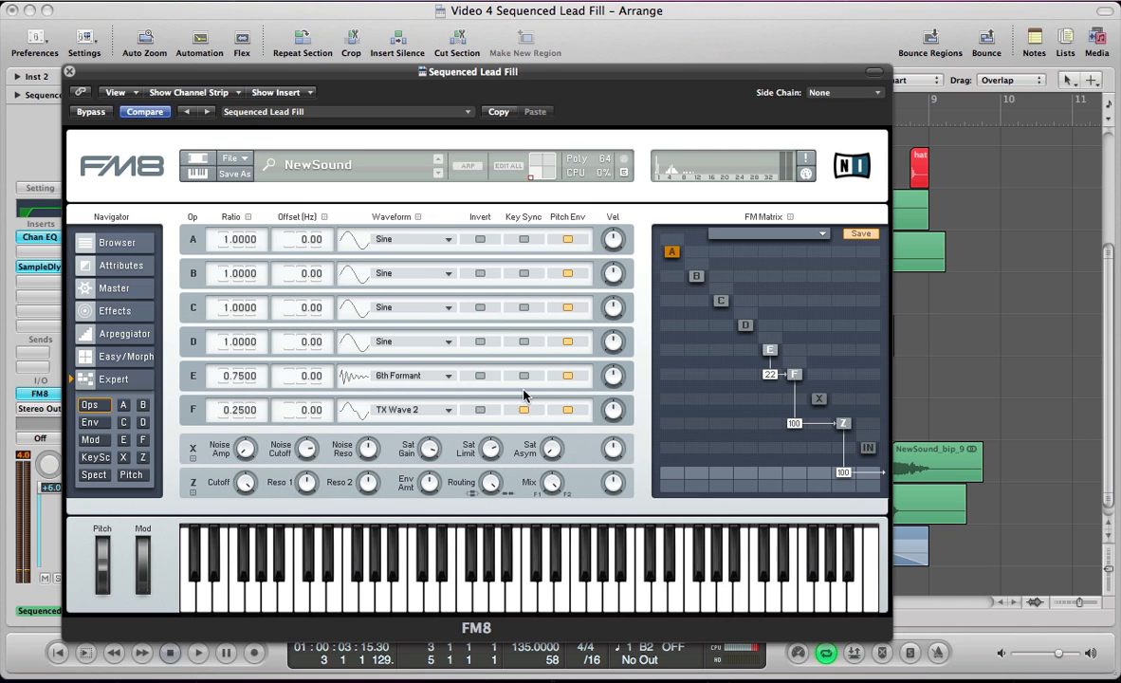
{"action": "left_click", "coordinate": [523, 377]}
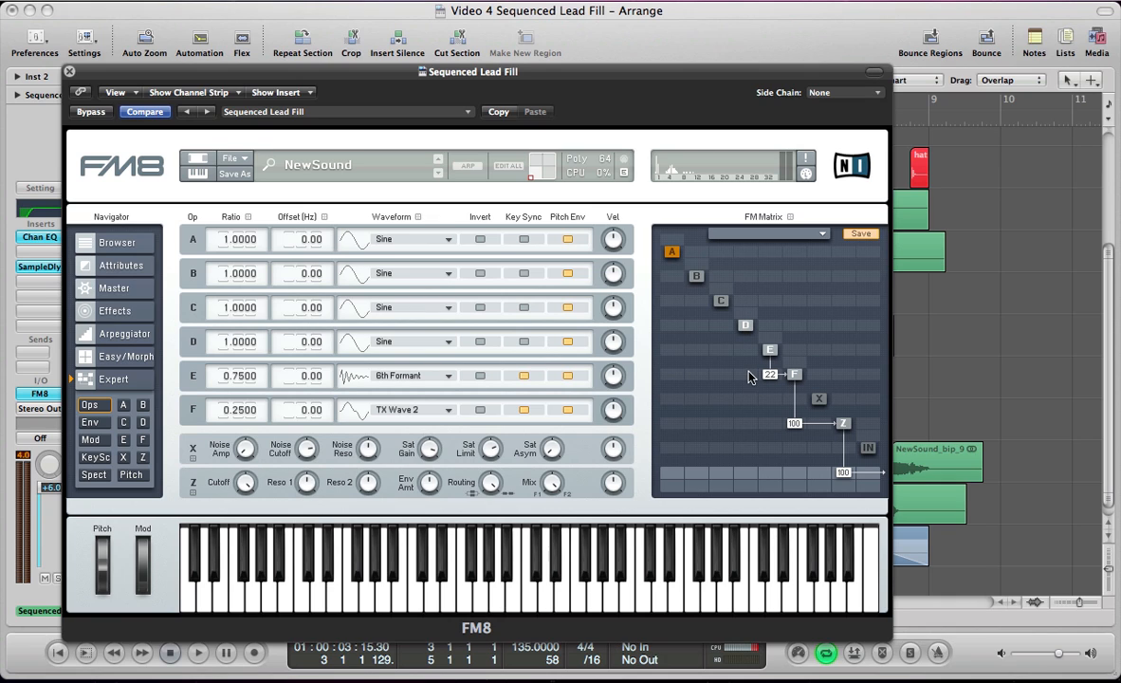
Modulate operator F with D at 64, and set D to the 1+2 waveform with a ratio of 0.25 and key sync enabled
{"action": "left_click_drag", "start_coordinate": [747, 373], "coordinate": [749, 326]}
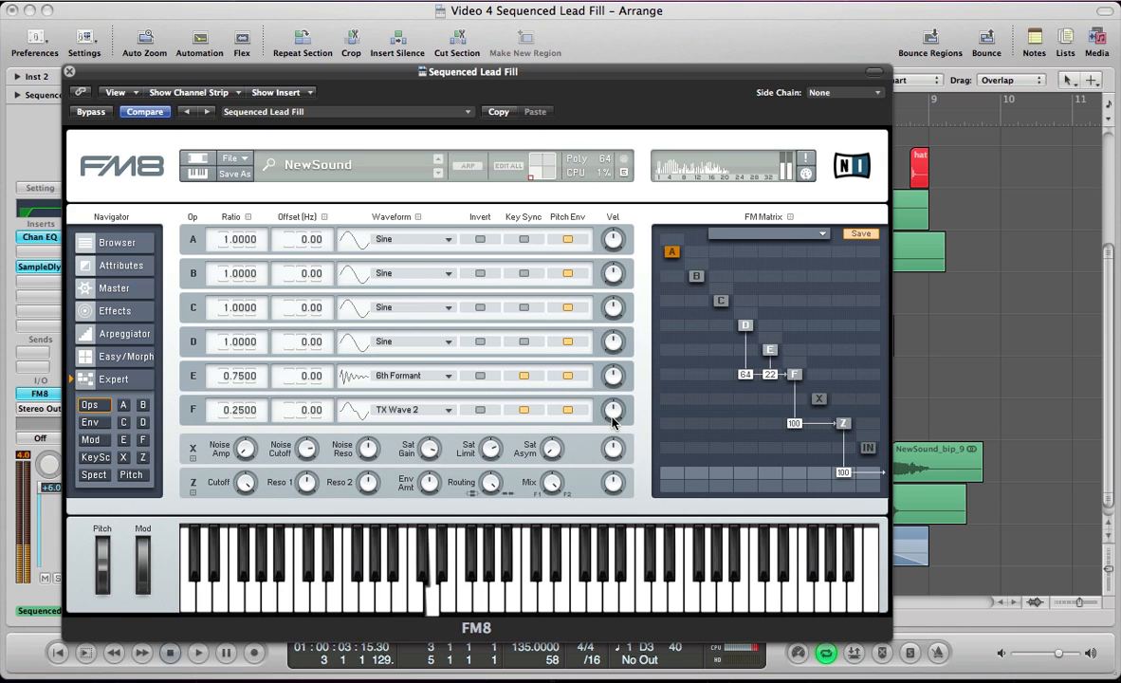
{"action": "left_click", "coordinate": [379, 345]}
{"action": "left_click", "coordinate": [386, 325]}
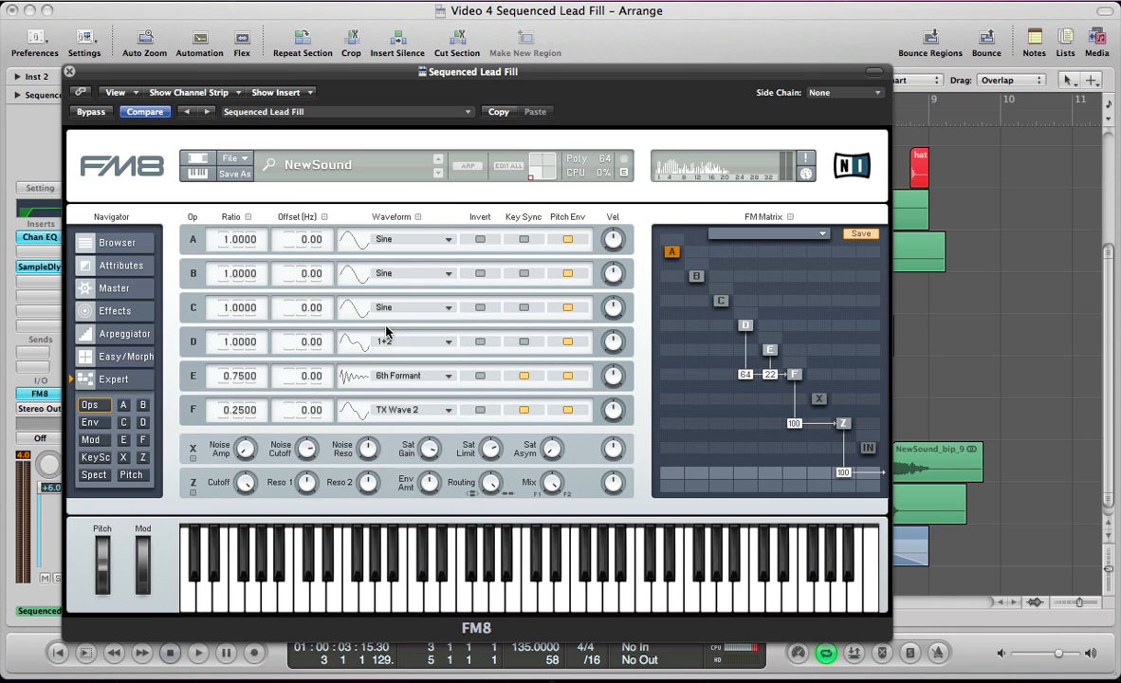
{"action": "double_click", "coordinate": [228, 344]}
{"action": "type", "text": ".25"}
{"action": "key", "text": "Return"}
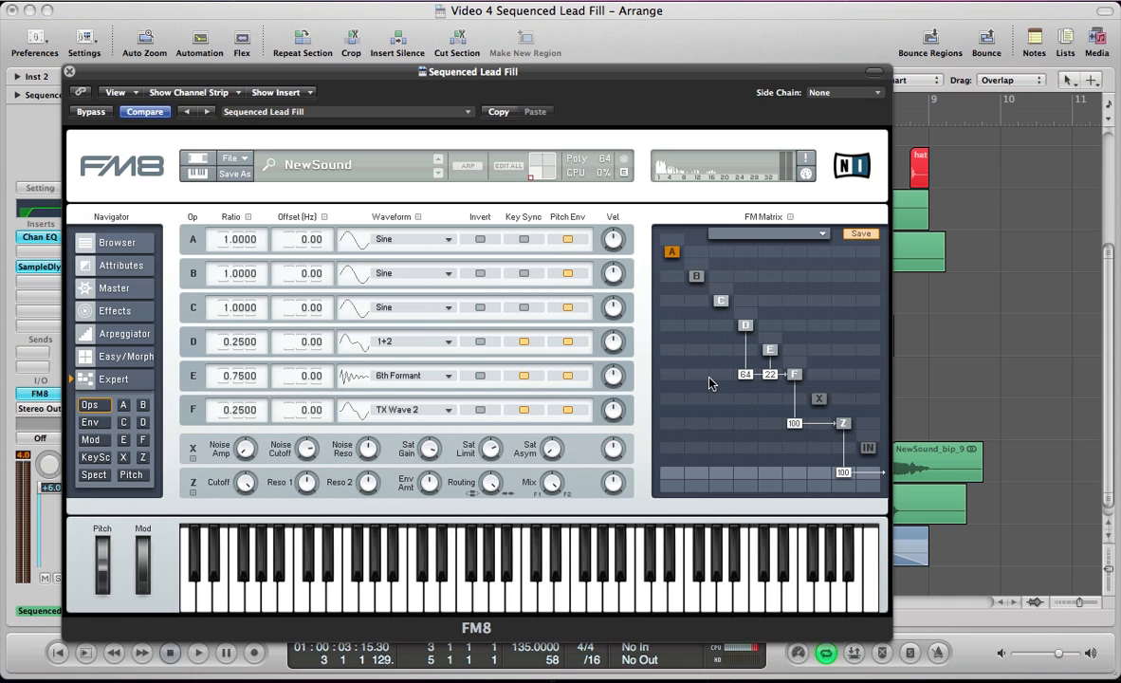
Modulate operator F with C at 27, and set C to Sawtooth with key sync enabled and a ratio of 0.25
{"action": "left_click_drag", "start_coordinate": [720, 374], "coordinate": [730, 361]}
{"action": "left_click", "coordinate": [524, 307]}
{"action": "left_click", "coordinate": [384, 309]}
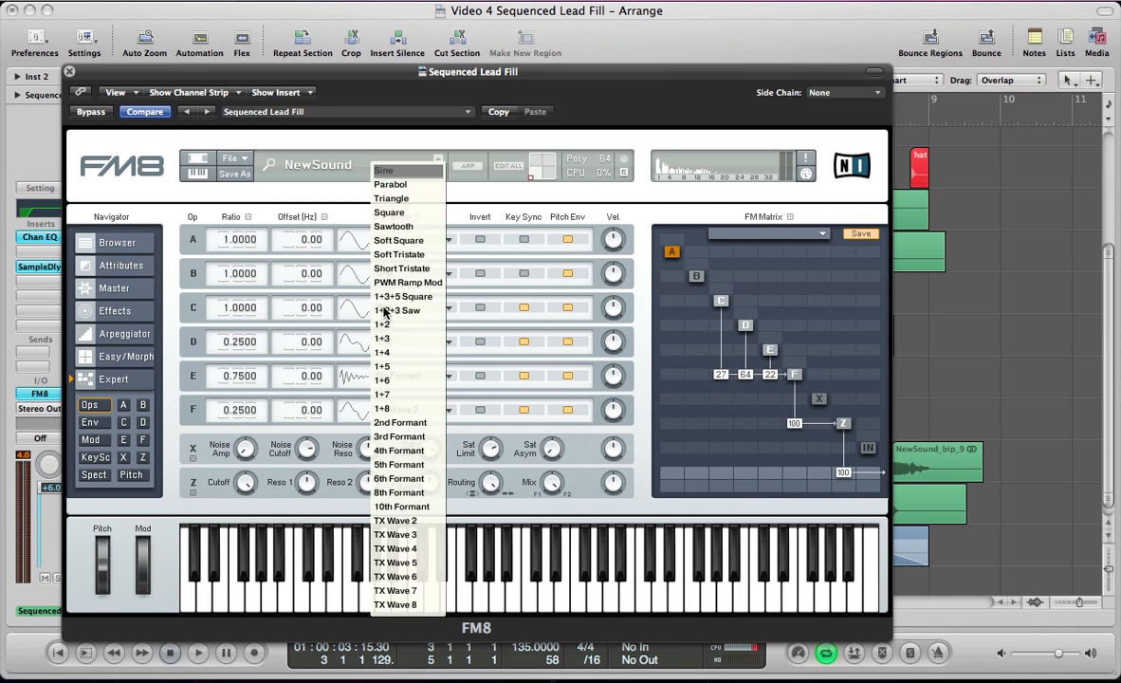
{"action": "left_click", "coordinate": [381, 226]}
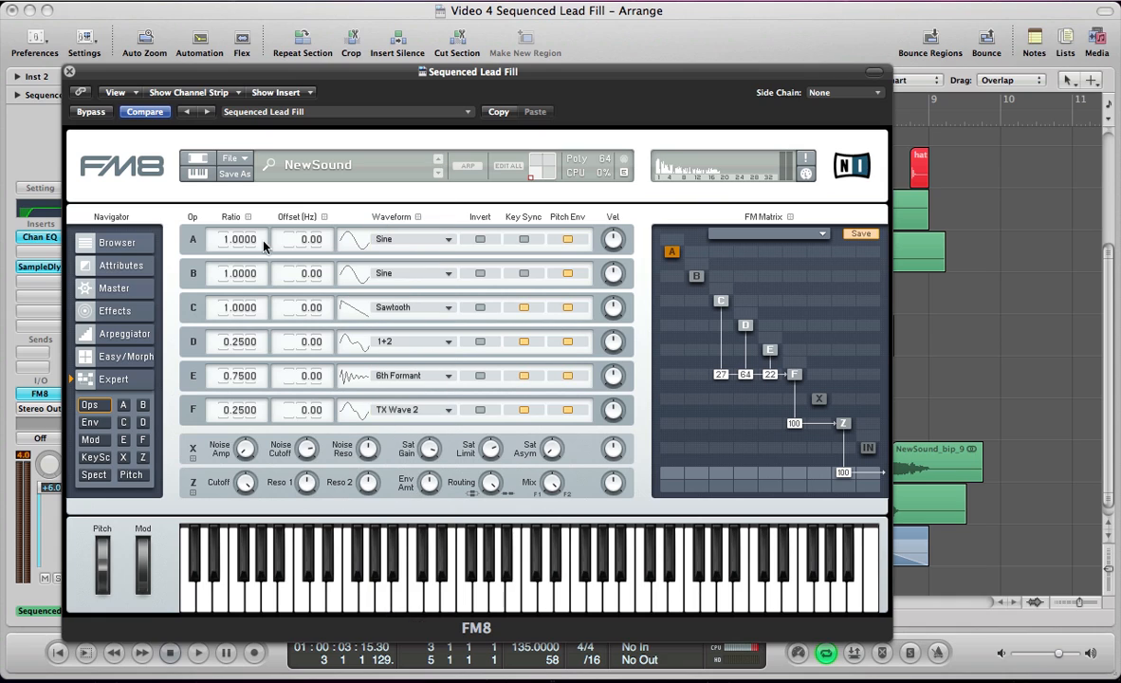
{"action": "double_click", "coordinate": [226, 311]}
{"action": "type", "text": ".25"}
{"action": "key", "text": "Return"}
Modulate operator D with C at 67, and add self-feedback of 26 to E and 27 to F
{"action": "left_click_drag", "start_coordinate": [718, 331], "coordinate": [733, 279]}
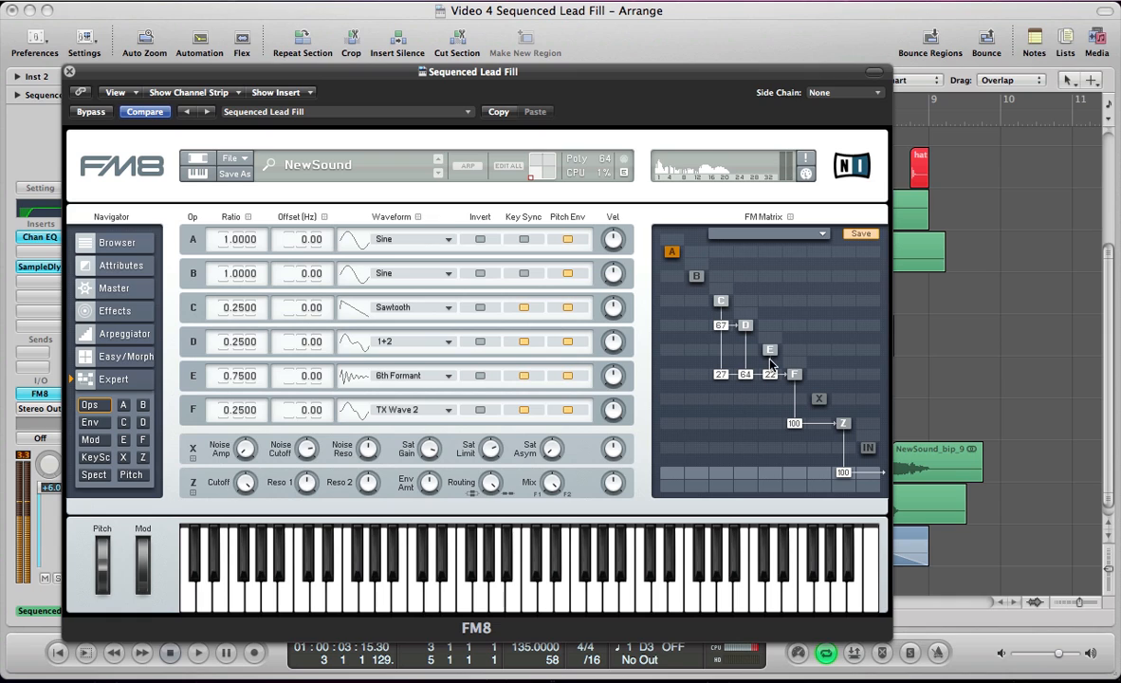
{"action": "left_click_drag", "start_coordinate": [773, 338], "coordinate": [777, 324]}
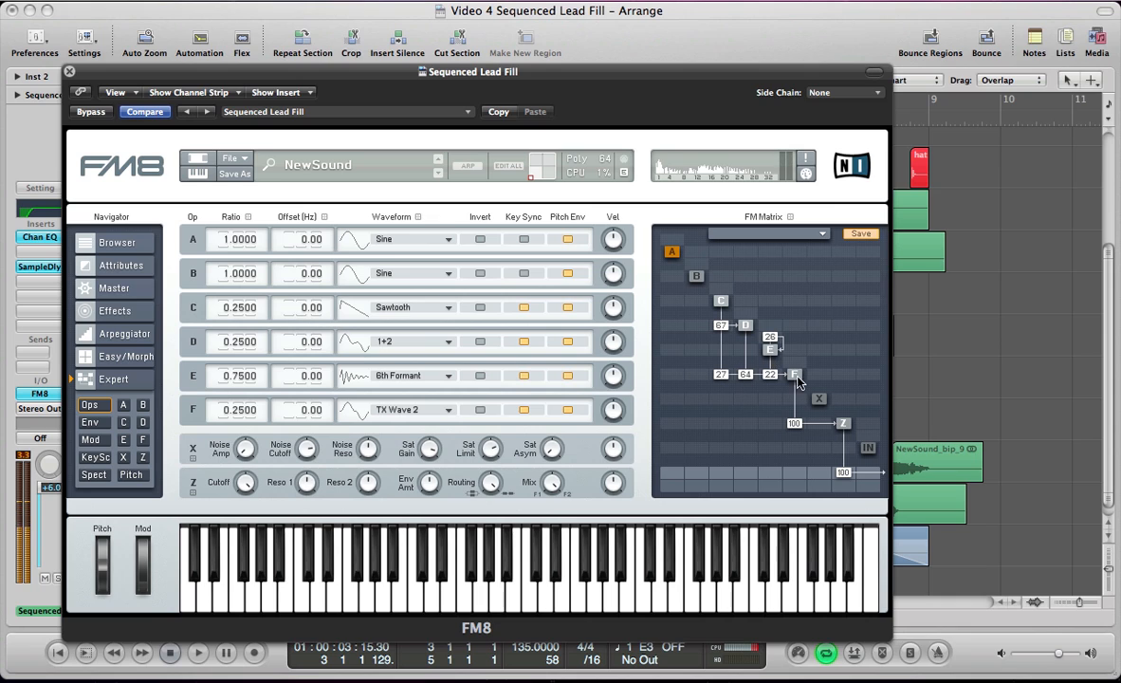
{"action": "left_click_drag", "start_coordinate": [800, 381], "coordinate": [799, 344]}
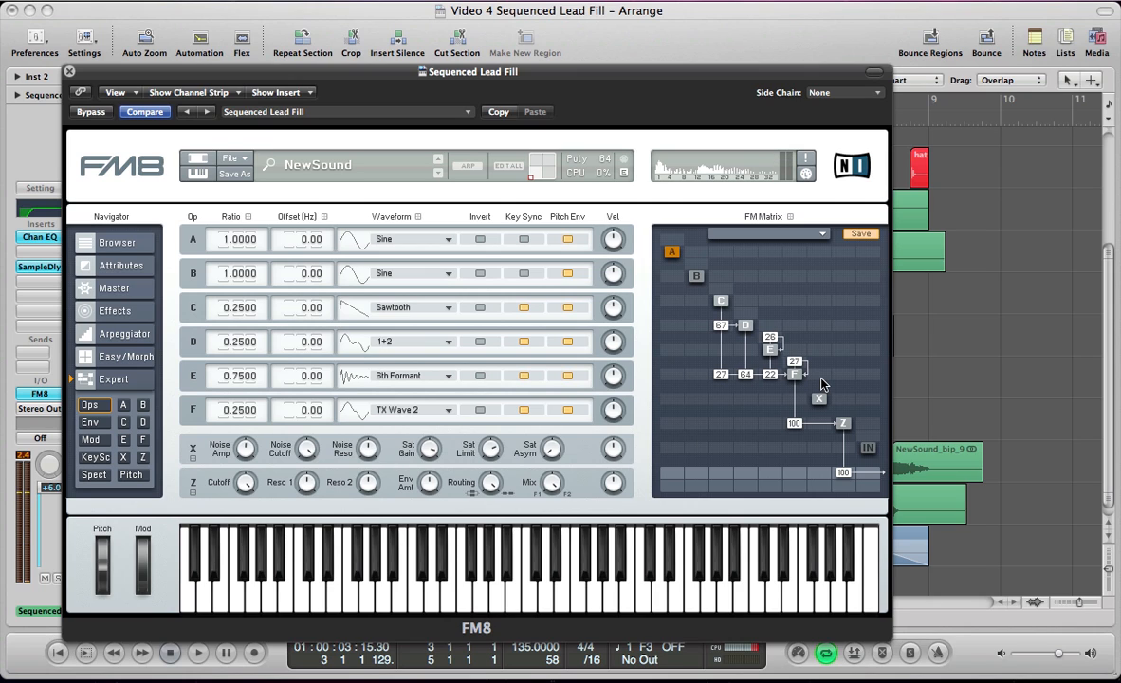
In the FM matrix, feed X into F at 34, F into X at 46, E into X at 88, and E into Z
{"action": "left_click_drag", "start_coordinate": [818, 374], "coordinate": [812, 355]}
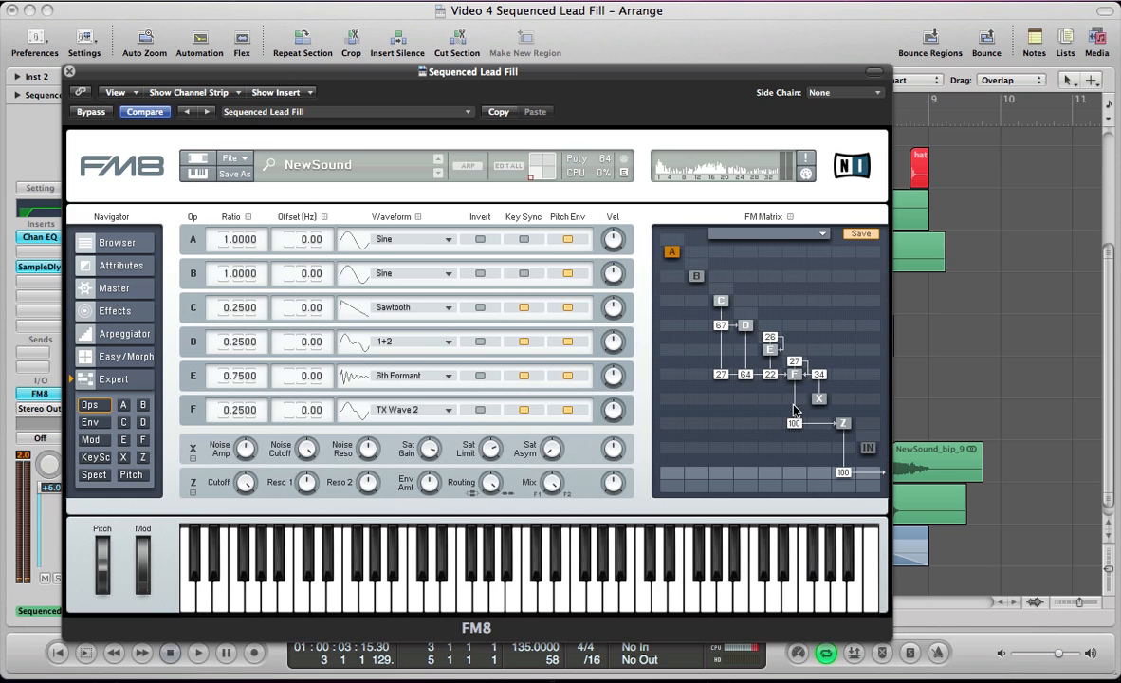
{"action": "left_click_drag", "start_coordinate": [795, 403], "coordinate": [802, 377]}
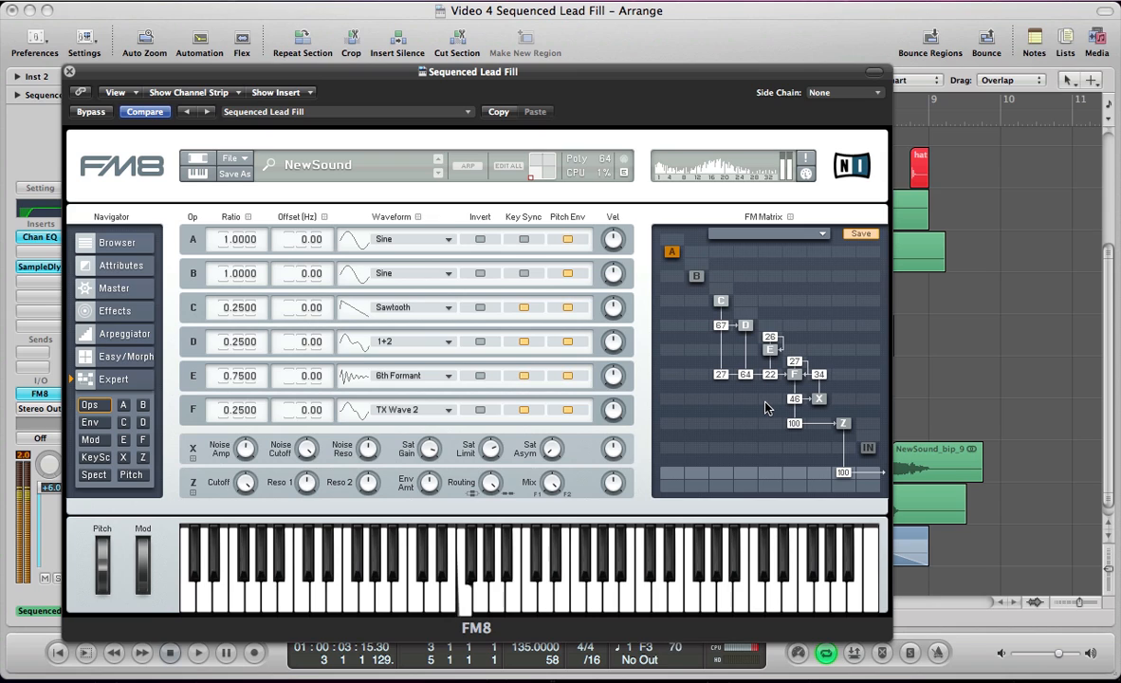
{"action": "left_click_drag", "start_coordinate": [767, 407], "coordinate": [776, 338]}
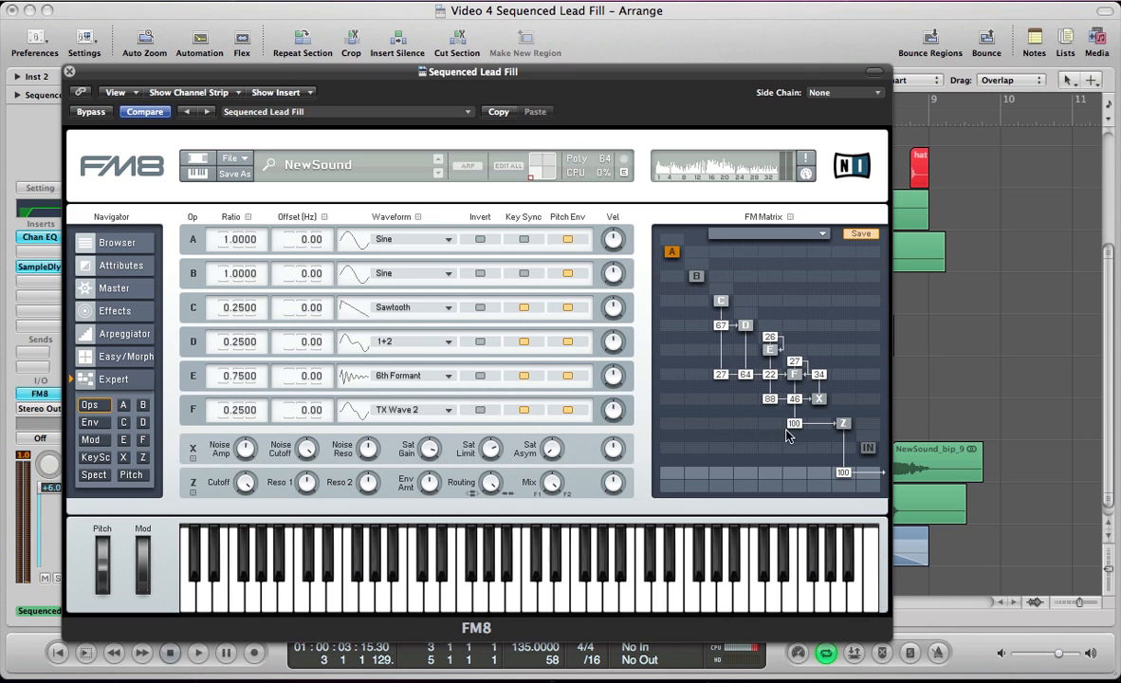
{"action": "left_click_drag", "start_coordinate": [766, 427], "coordinate": [784, 379]}
Set the unison voices to 5 in the master settings and lower the instrument channel's volume to -7.4 dB
{"action": "left_click", "coordinate": [113, 289]}
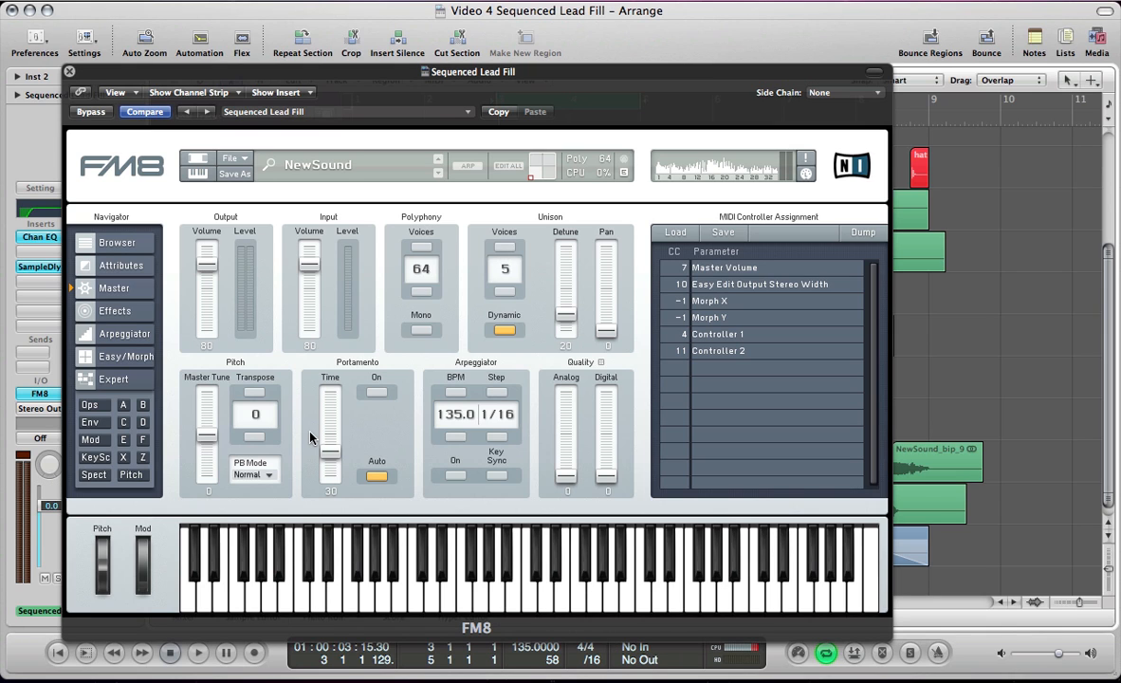
{"action": "left_click_drag", "start_coordinate": [49, 506], "coordinate": [50, 524]}
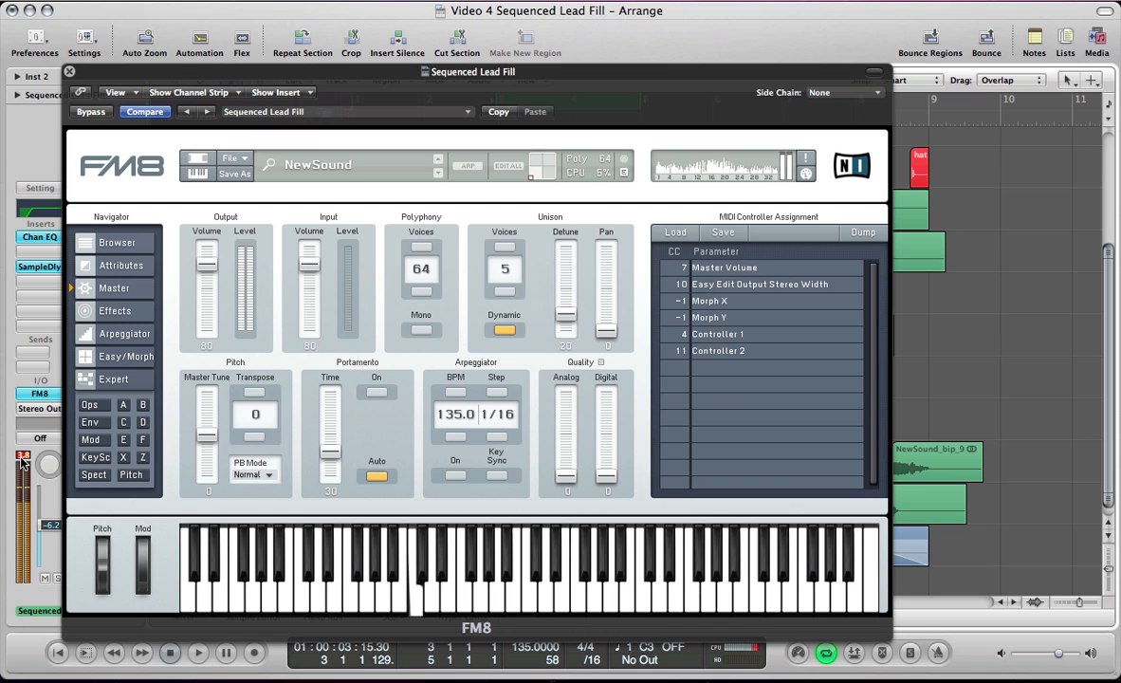
{"action": "left_click_drag", "start_coordinate": [46, 566], "coordinate": [47, 569]}
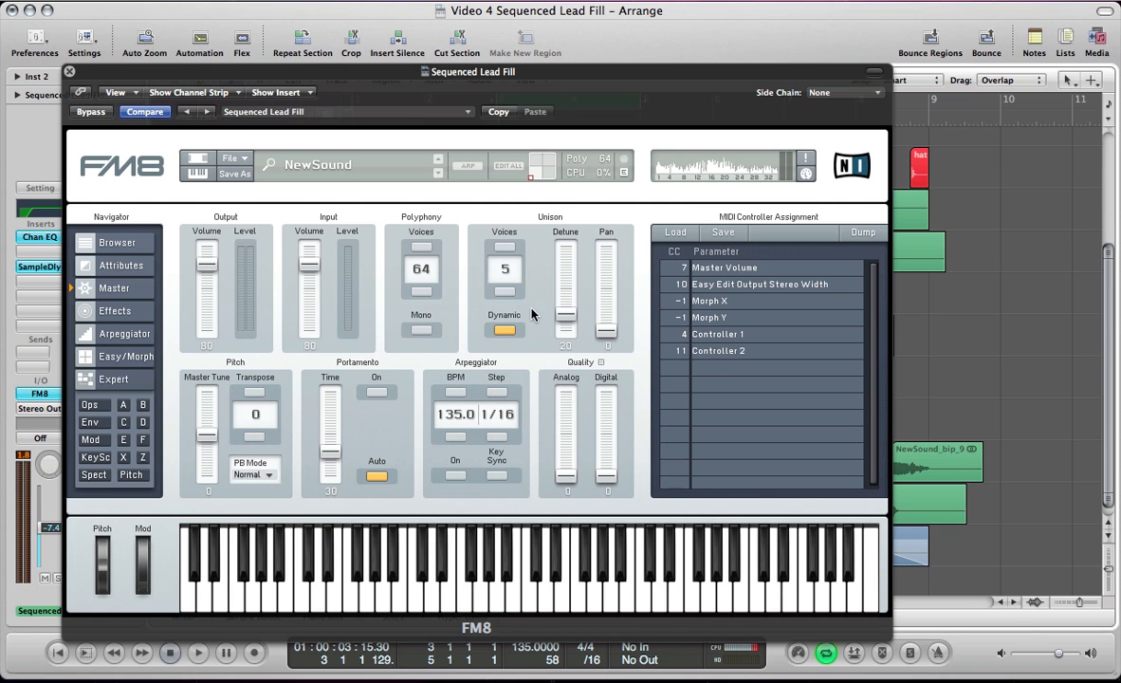
Set the unison detune to 50 and the unison pan to 100
{"action": "left_click_drag", "start_coordinate": [566, 314], "coordinate": [567, 290]}
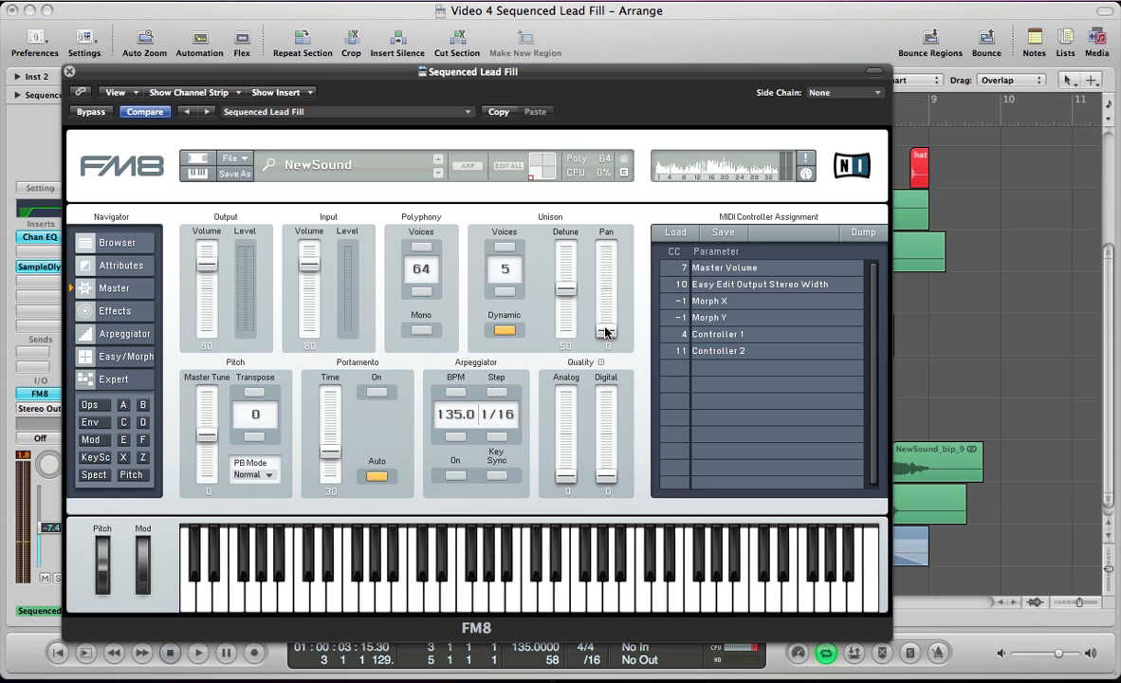
{"action": "left_click_drag", "start_coordinate": [605, 331], "coordinate": [596, 200]}
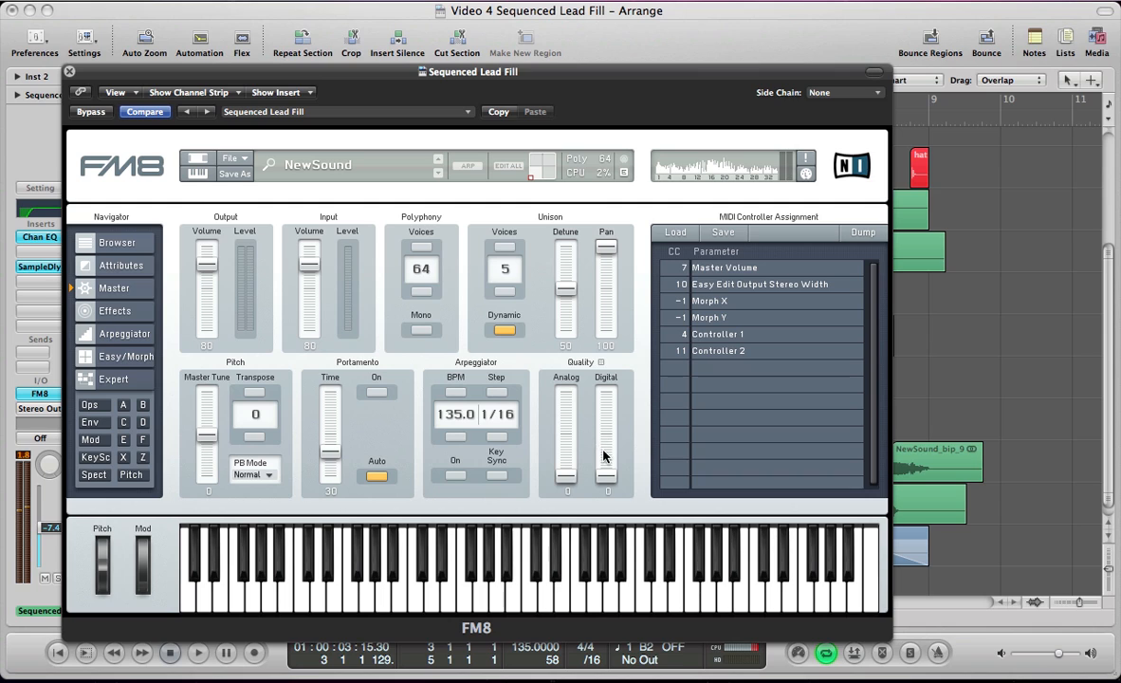
Raise the digital quality setting to 51 and enable mono polyphony
{"action": "left_click_drag", "start_coordinate": [604, 462], "coordinate": [604, 427]}
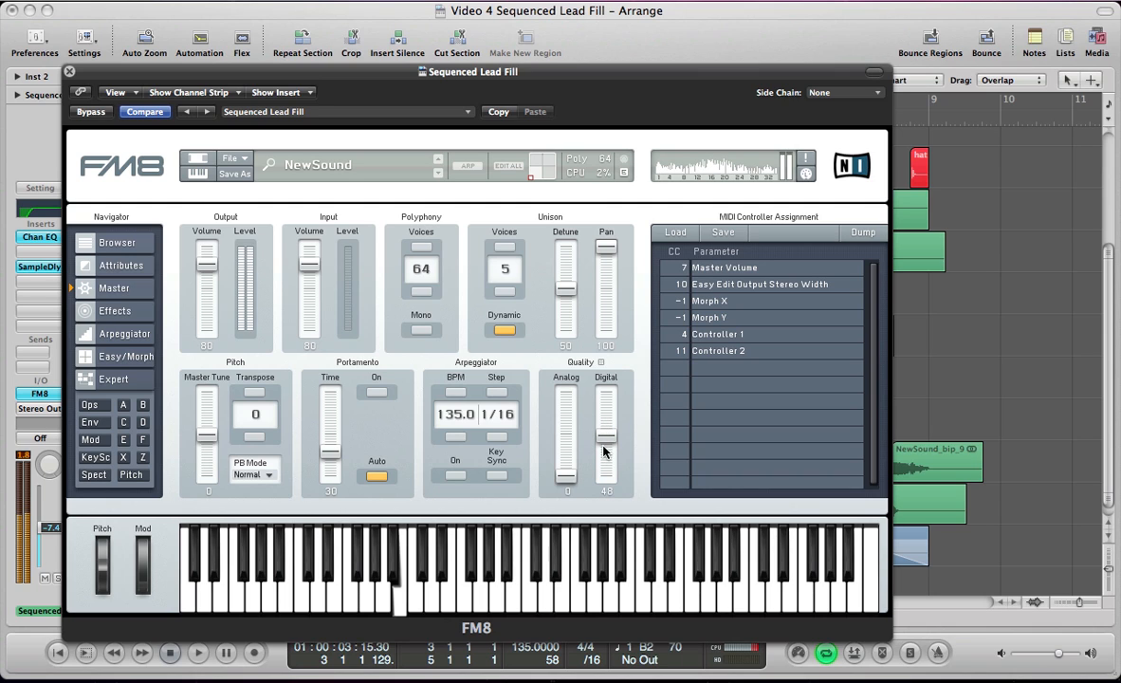
{"action": "left_click_drag", "start_coordinate": [603, 442], "coordinate": [603, 439]}
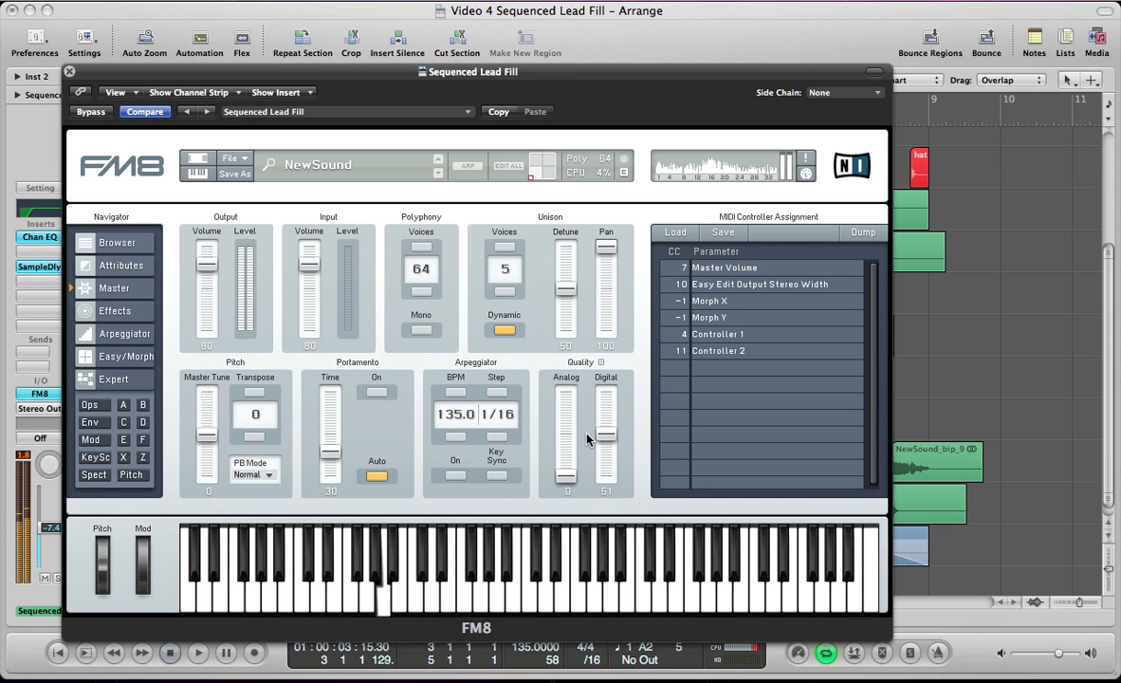
{"action": "left_click", "coordinate": [421, 330]}
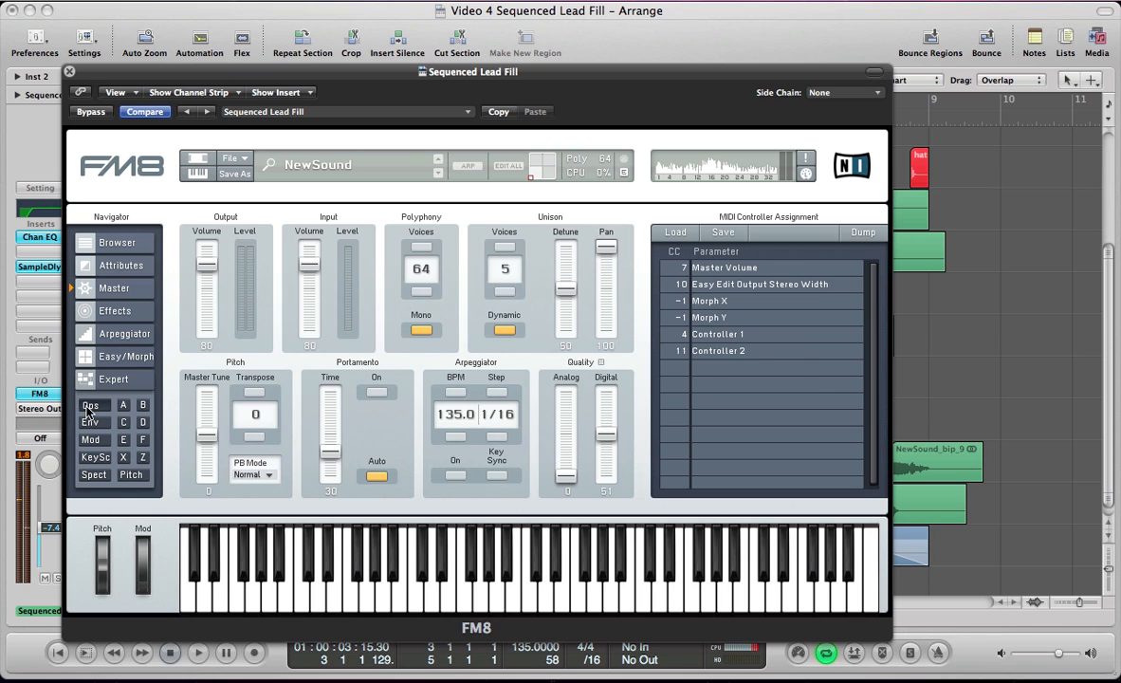
For operator Z, adjust the filter cutoff, set the filter resonances to 10 and 36, and raise the envelope amount to 100
{"action": "left_click", "coordinate": [85, 377]}
{"action": "left_click", "coordinate": [112, 317]}
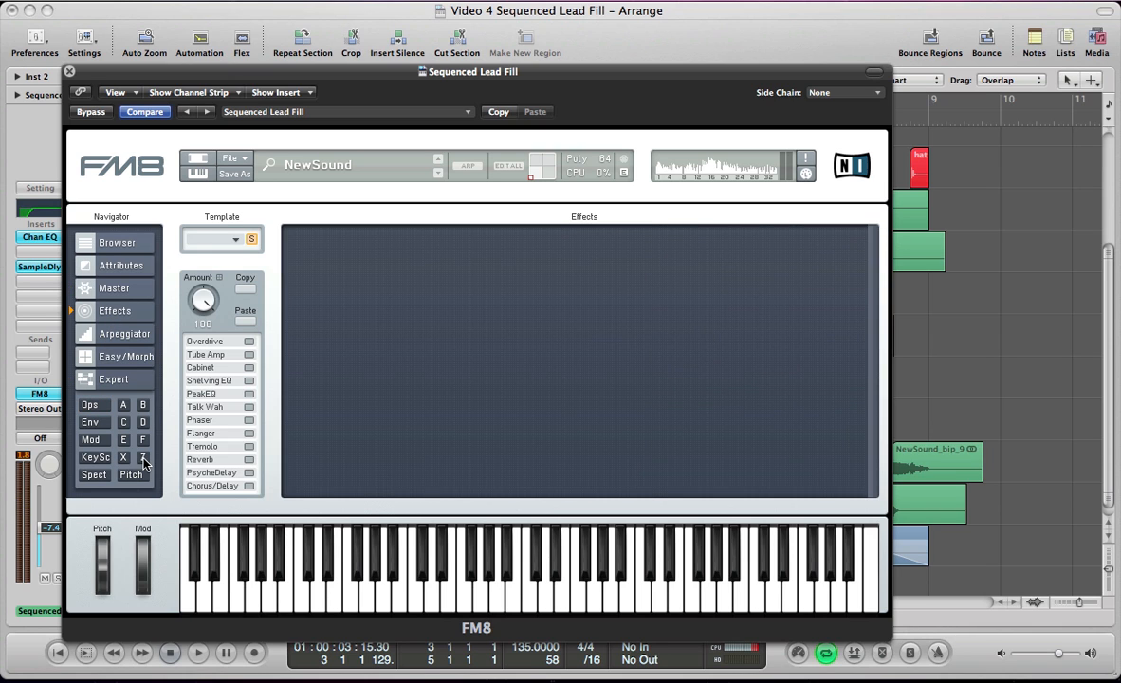
{"action": "left_click", "coordinate": [142, 457]}
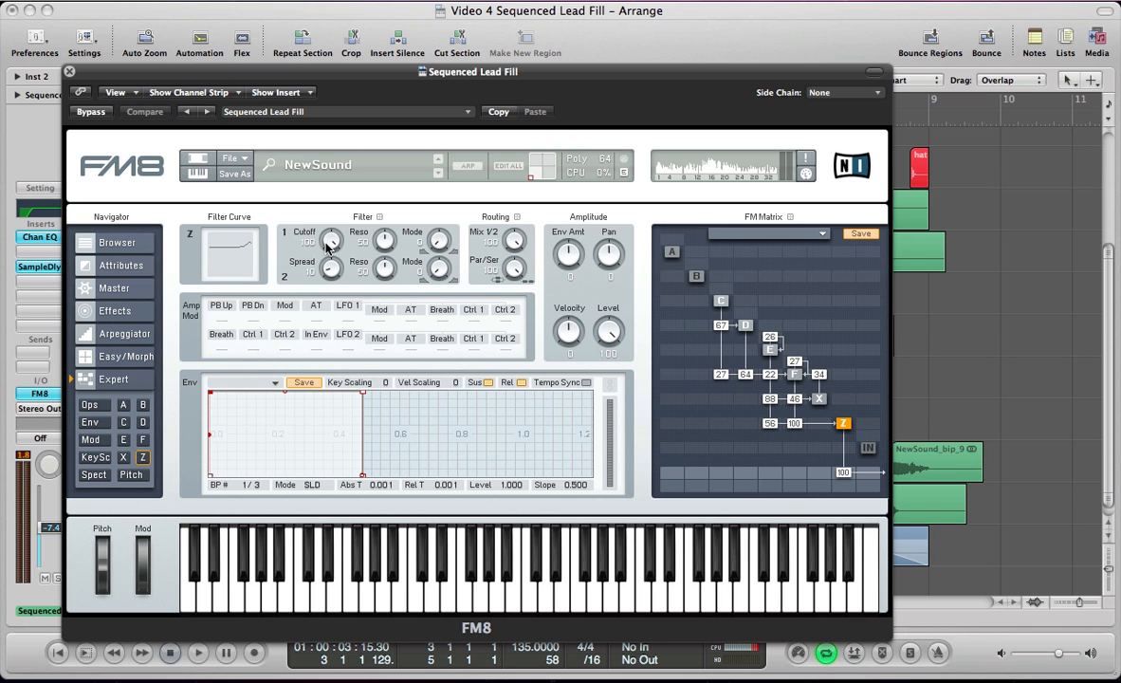
{"action": "left_click_drag", "start_coordinate": [331, 240], "coordinate": [333, 342]}
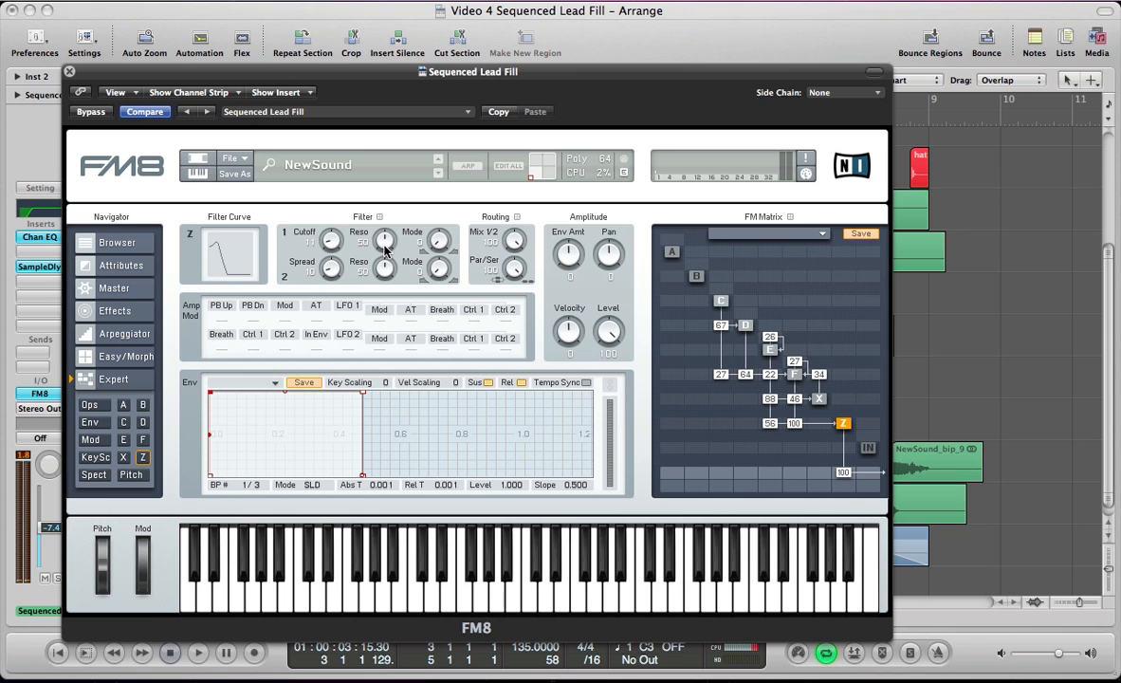
{"action": "left_click_drag", "start_coordinate": [386, 248], "coordinate": [386, 298]}
{"action": "left_click_drag", "start_coordinate": [384, 268], "coordinate": [382, 293]}
{"action": "left_click_drag", "start_coordinate": [383, 290], "coordinate": [383, 289]}
{"action": "left_click_drag", "start_coordinate": [567, 254], "coordinate": [569, 89]}
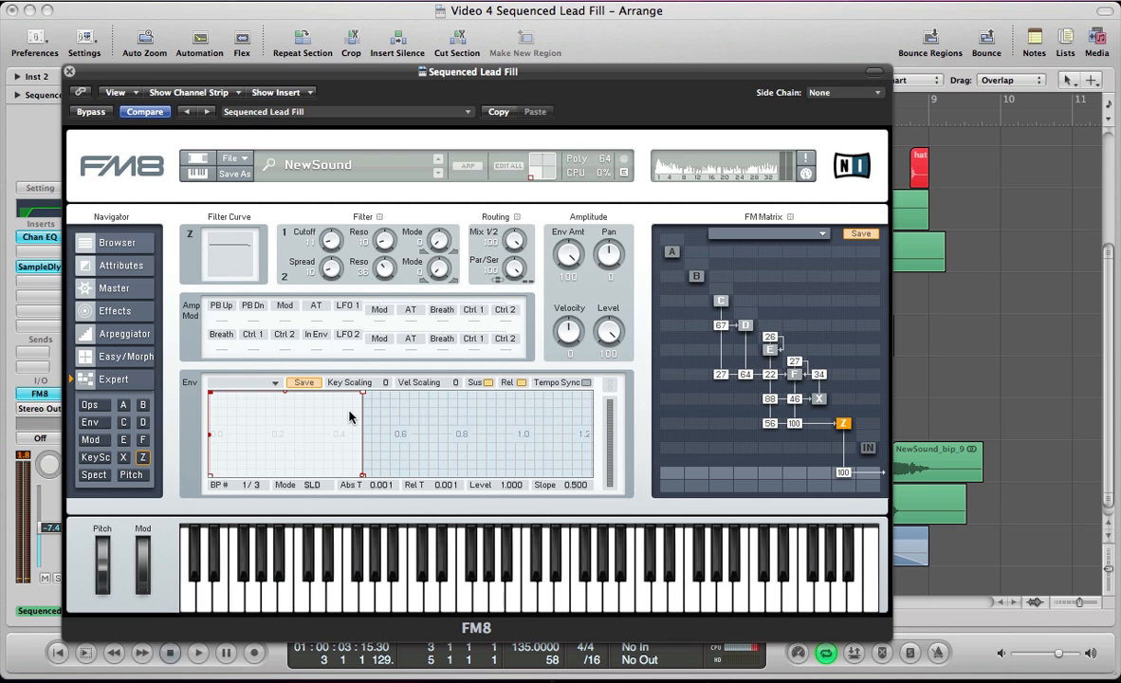
Add the Peak EQ effect with a high-frequency boost on its second band and its volume at 55
{"action": "left_click", "coordinate": [134, 312]}
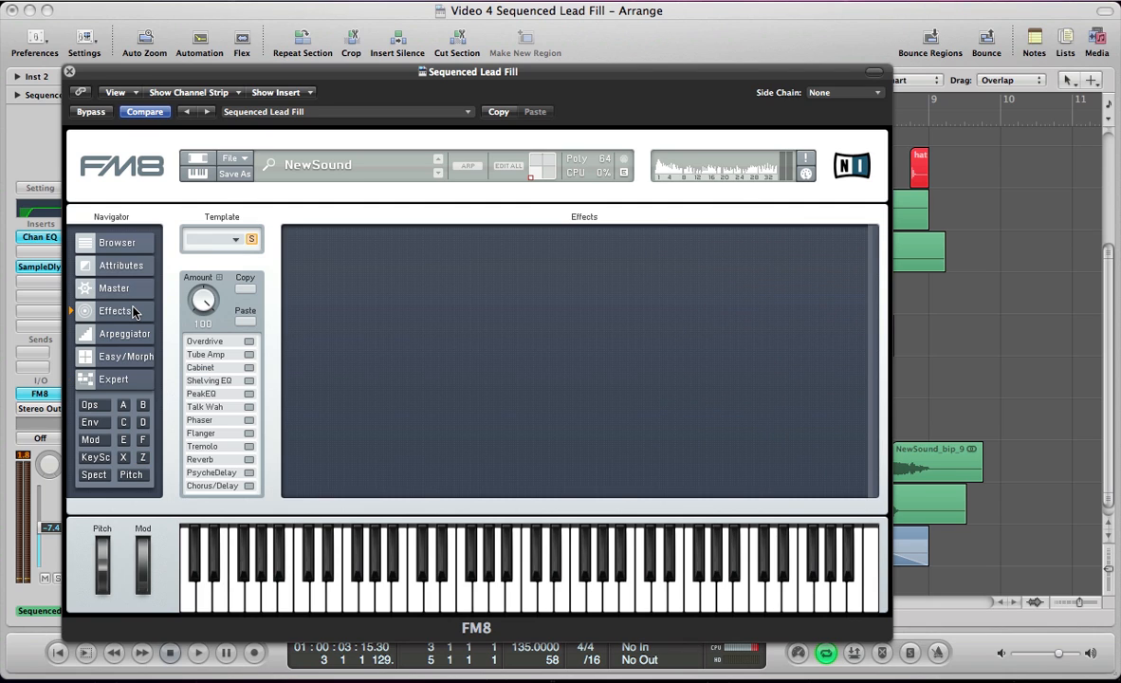
{"action": "left_click", "coordinate": [248, 393]}
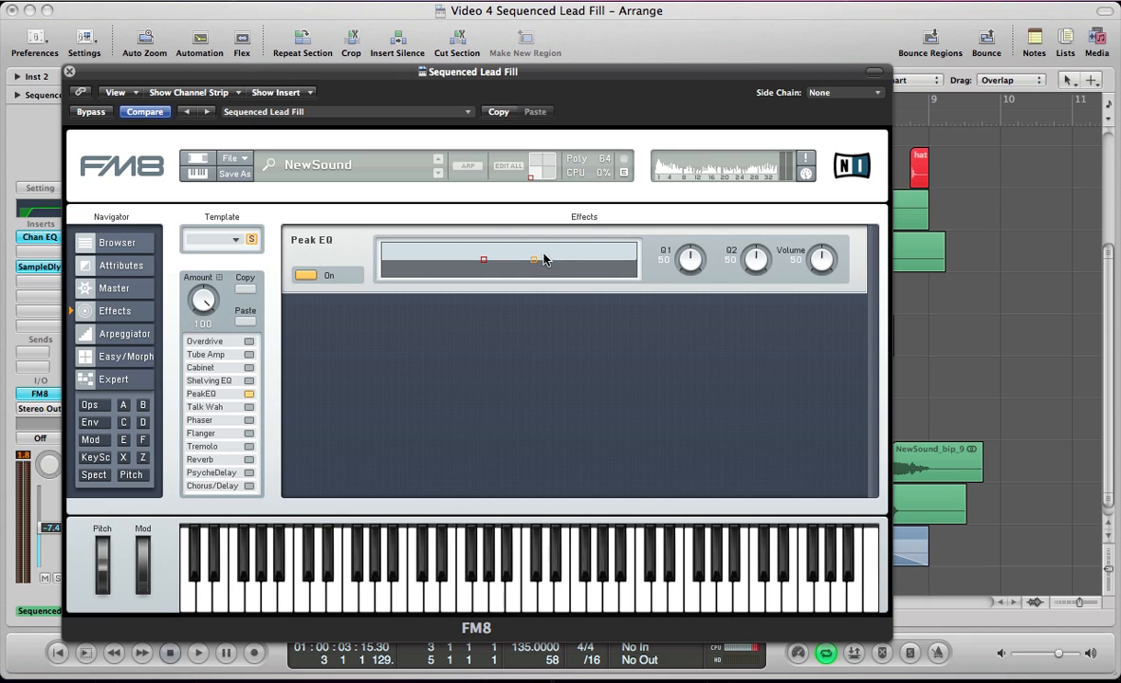
{"action": "left_click_drag", "start_coordinate": [533, 258], "coordinate": [580, 254]}
{"action": "left_click_drag", "start_coordinate": [820, 268], "coordinate": [819, 264]}
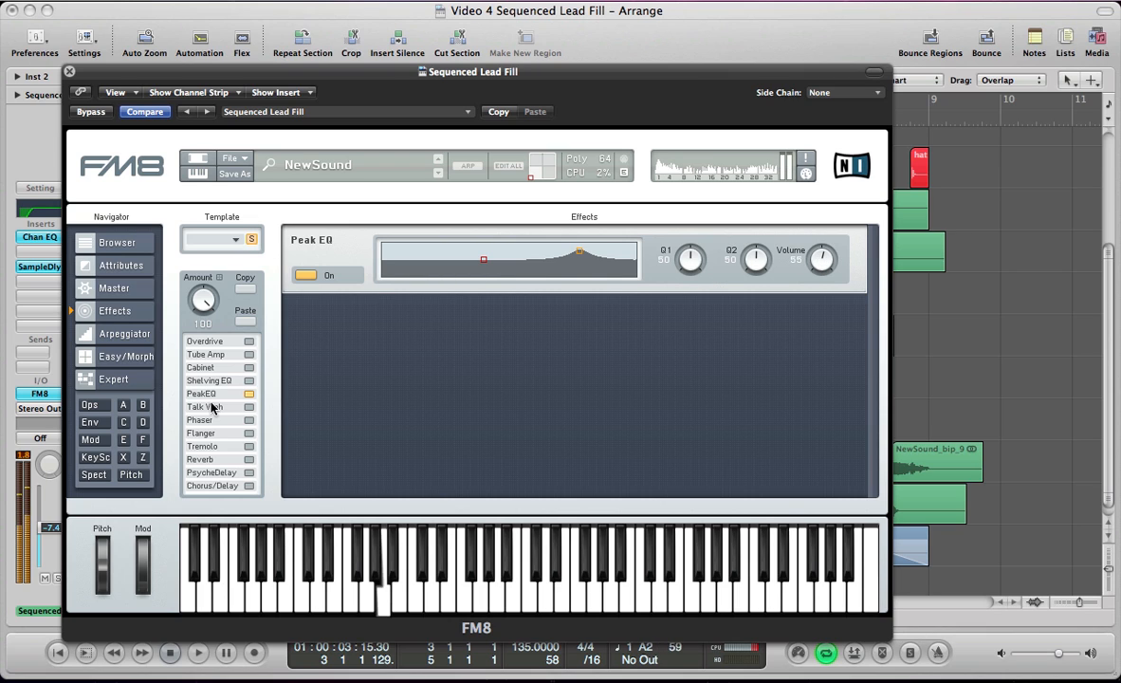
{"action": "left_click", "coordinate": [248, 394]}
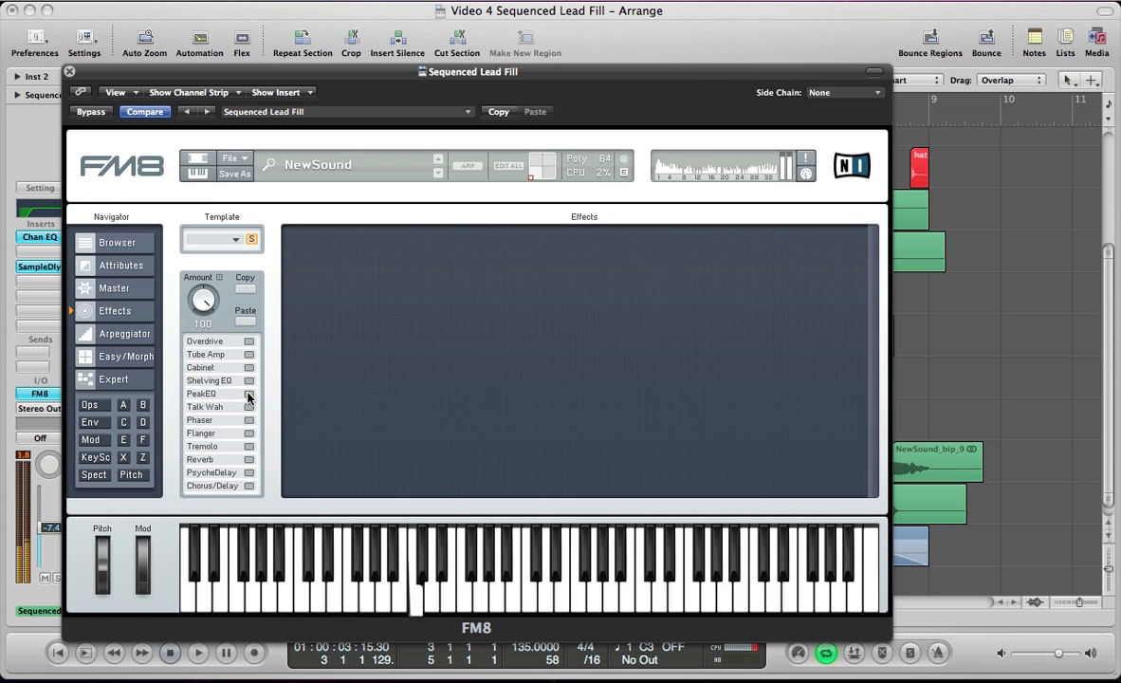
{"action": "left_click", "coordinate": [248, 394]}
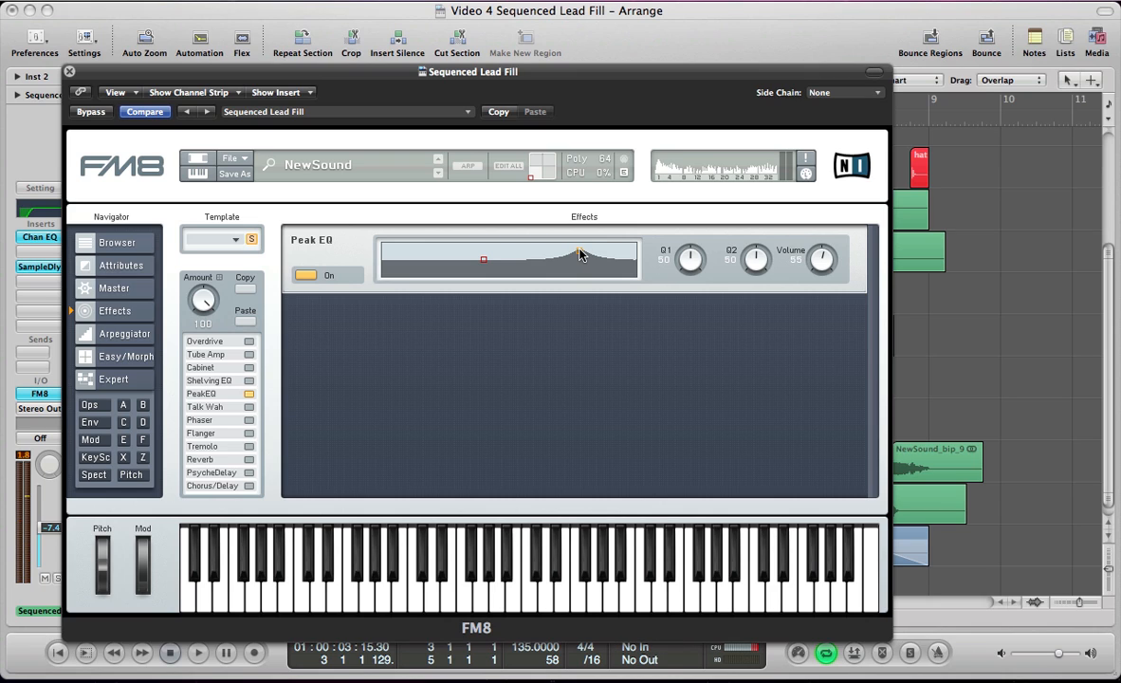
Add the Reverb effect with time at 42, bright at 40 and dry/wet at 40
{"action": "left_click", "coordinate": [248, 459]}
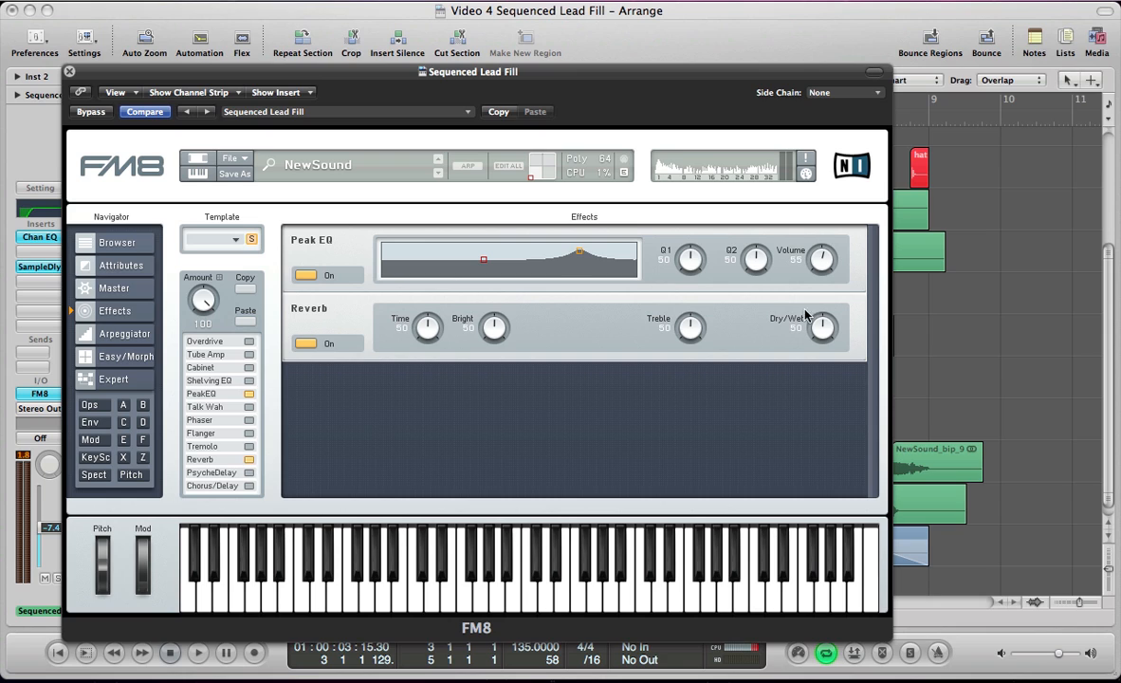
{"action": "left_click_drag", "start_coordinate": [822, 326], "coordinate": [825, 336]}
{"action": "left_click_drag", "start_coordinate": [490, 325], "coordinate": [489, 338]}
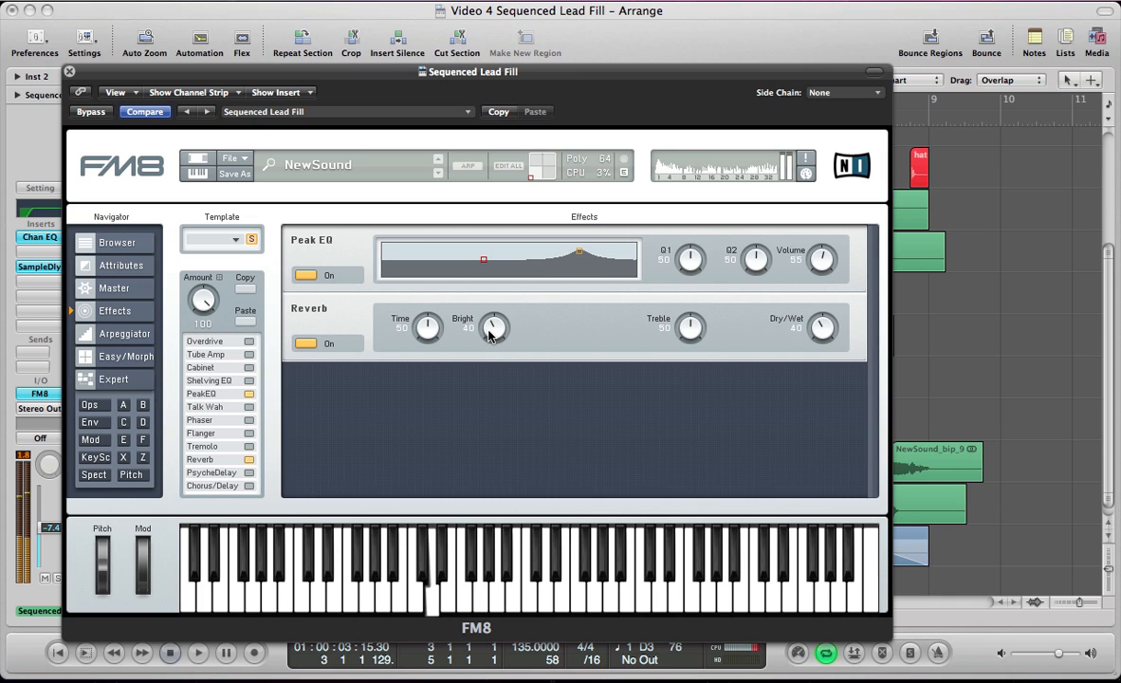
{"action": "mouse_move", "coordinate": [425, 327]}
{"action": "left_mouse_down"}
{"action": "mouse_move", "coordinate": [400, 375]}
{"action": "mouse_move", "coordinate": [420, 332]}
{"action": "mouse_move", "coordinate": [421, 348]}
{"action": "left_mouse_up"}
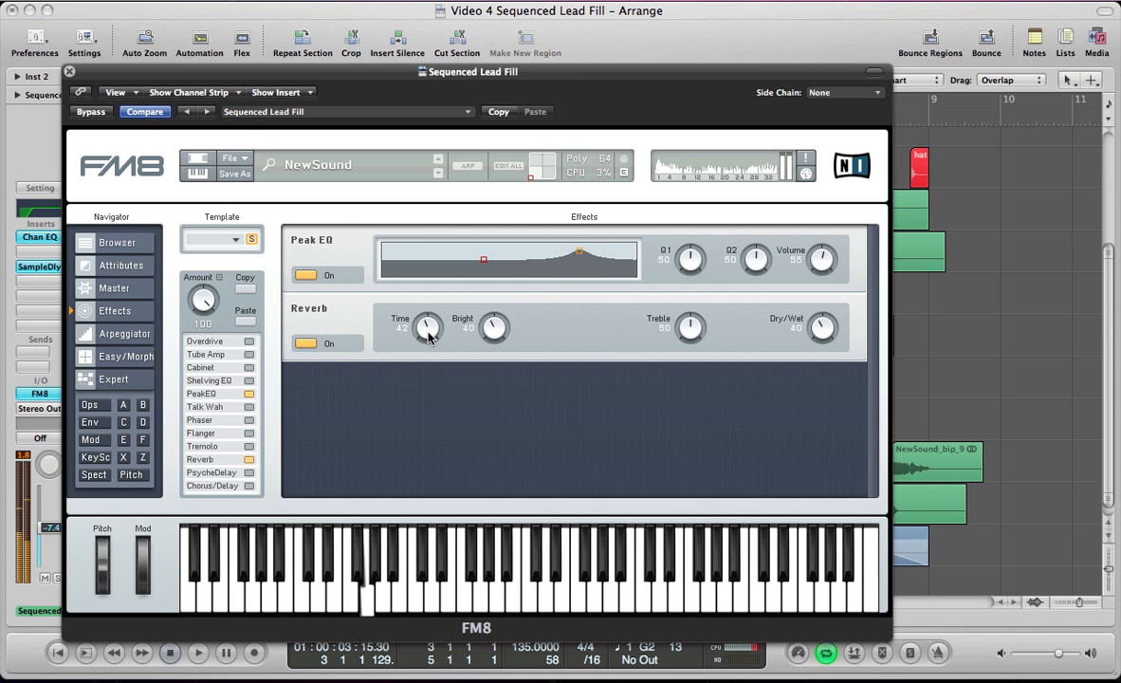
Add the Chorus/Delay effect, set its low cut to 28 and lower its dry/wet mix
{"action": "left_click", "coordinate": [249, 486]}
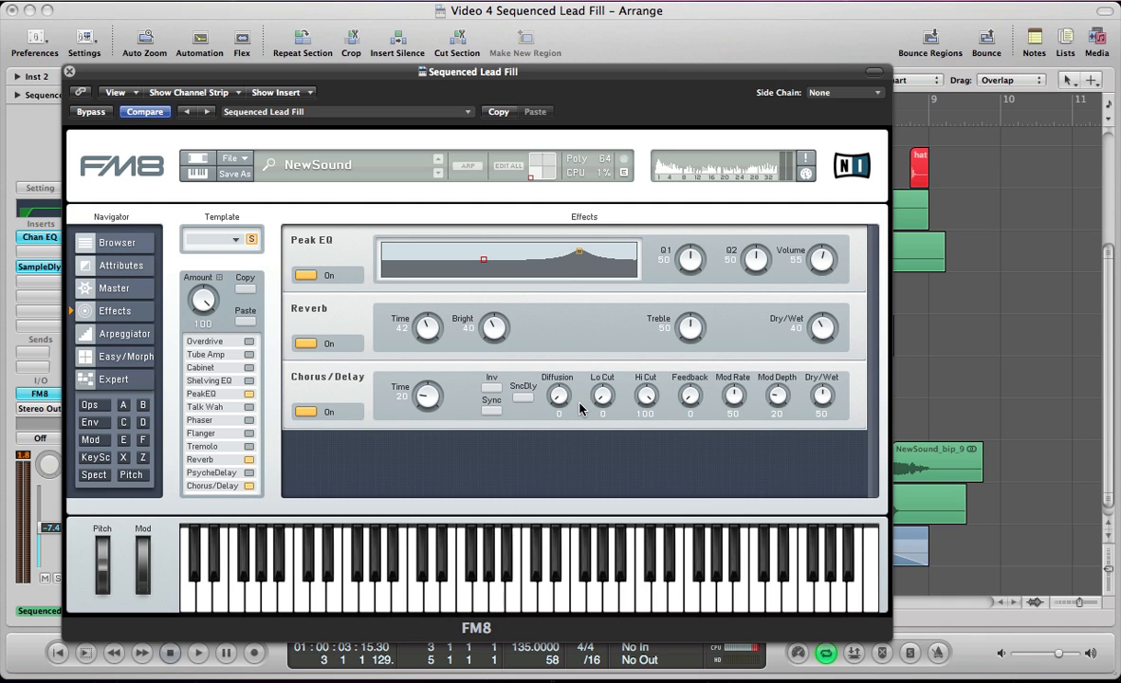
{"action": "left_click_drag", "start_coordinate": [603, 402], "coordinate": [591, 381]}
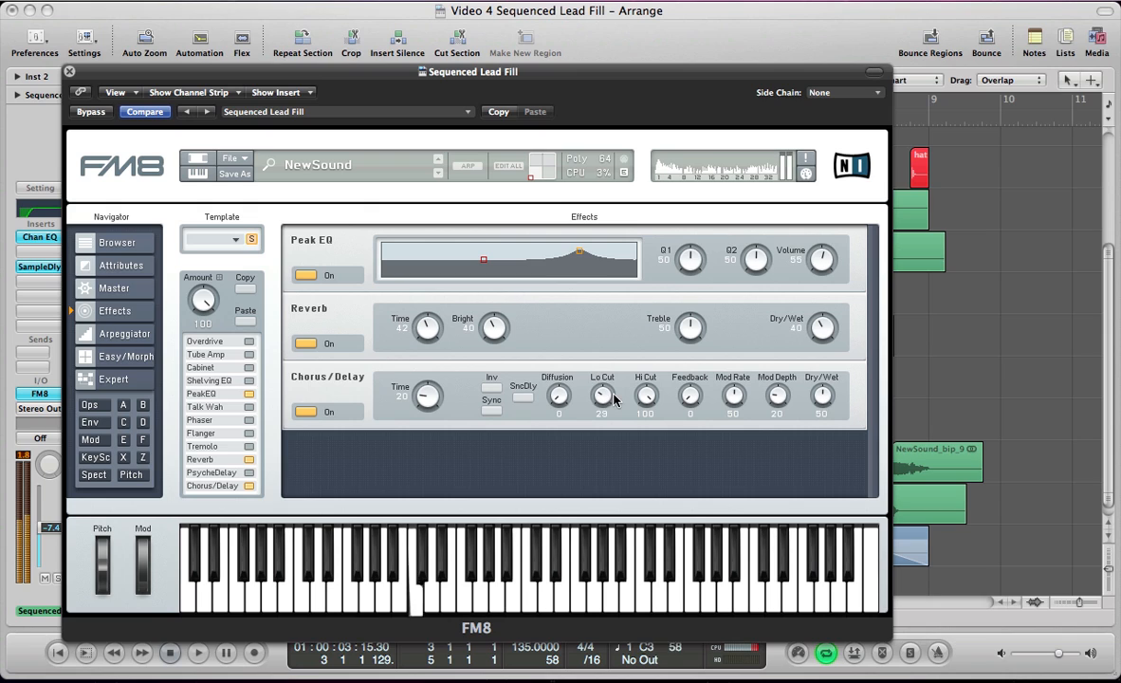
{"action": "left_click_drag", "start_coordinate": [605, 398], "coordinate": [605, 402]}
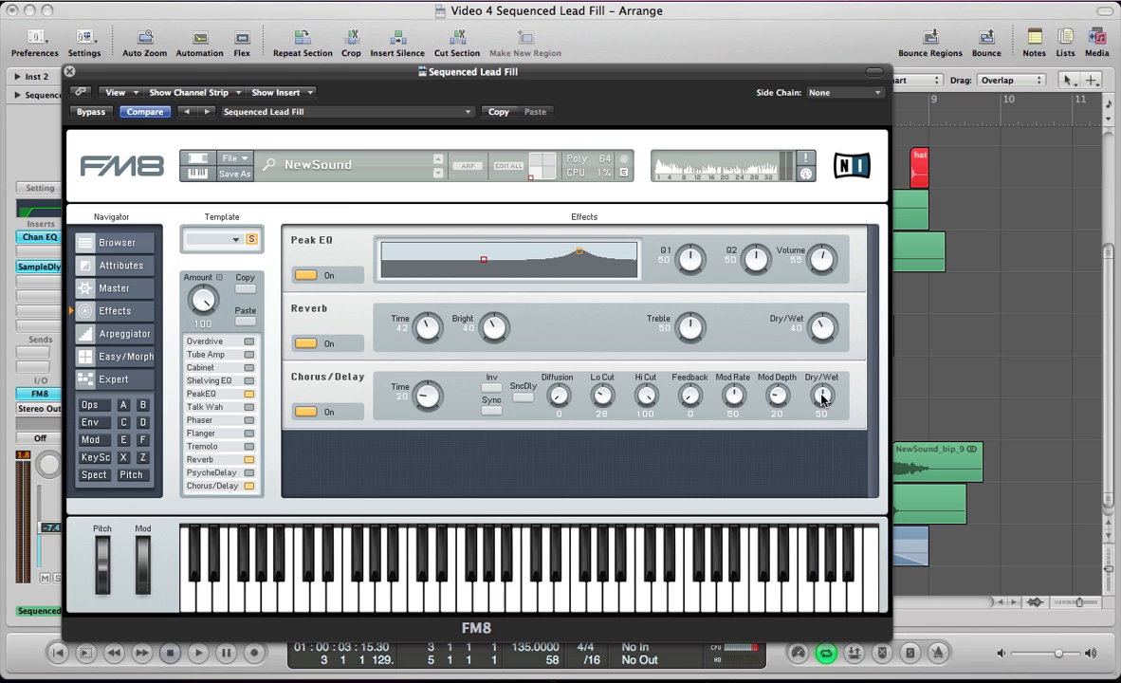
{"action": "left_click_drag", "start_coordinate": [821, 394], "coordinate": [826, 430]}
In the modulation matrix, remove LFO 1's mod-wheel routing to pitch and route LFO 1 directly to pitch at 11, with sync and key sync on
{"action": "left_click", "coordinate": [91, 440]}
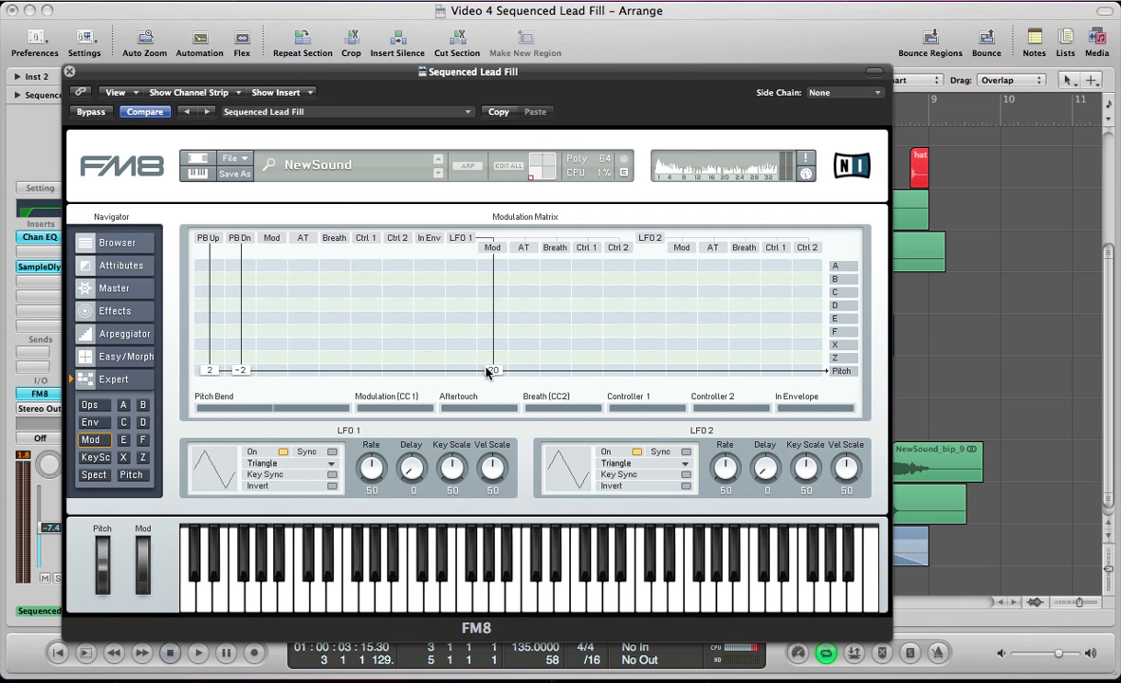
{"action": "left_click_drag", "start_coordinate": [488, 372], "coordinate": [494, 371]}
{"action": "double_click", "coordinate": [494, 370]}
{"action": "left_click", "coordinate": [462, 370]}
{"action": "left_click_drag", "start_coordinate": [471, 371], "coordinate": [474, 374]}
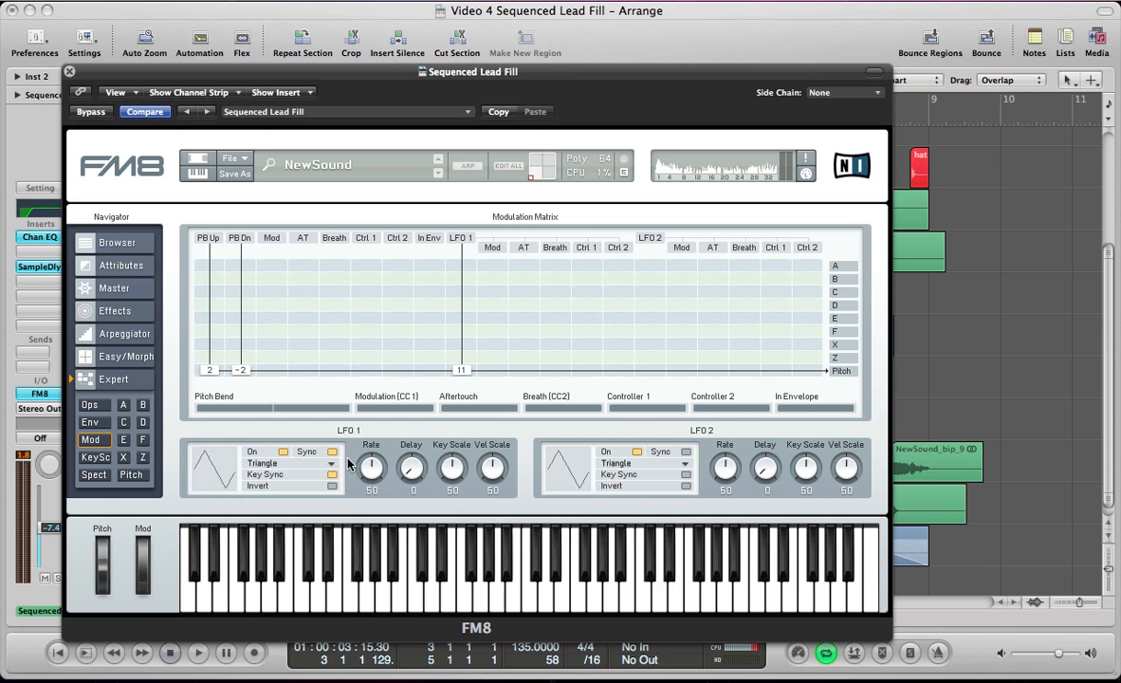
Set LFO 1's key scale and velocity scale to 0, and the downward pitch-bend amount for pitch to -11
{"action": "left_click_drag", "start_coordinate": [451, 469], "coordinate": [453, 562]}
{"action": "left_click_drag", "start_coordinate": [491, 474], "coordinate": [493, 559]}
{"action": "left_click_drag", "start_coordinate": [243, 378], "coordinate": [247, 372]}
Examine the note and pitch-bend curve of the Inst 2 region in the Piano Roll, and play the region back
{"action": "key", "text": "super+w"}
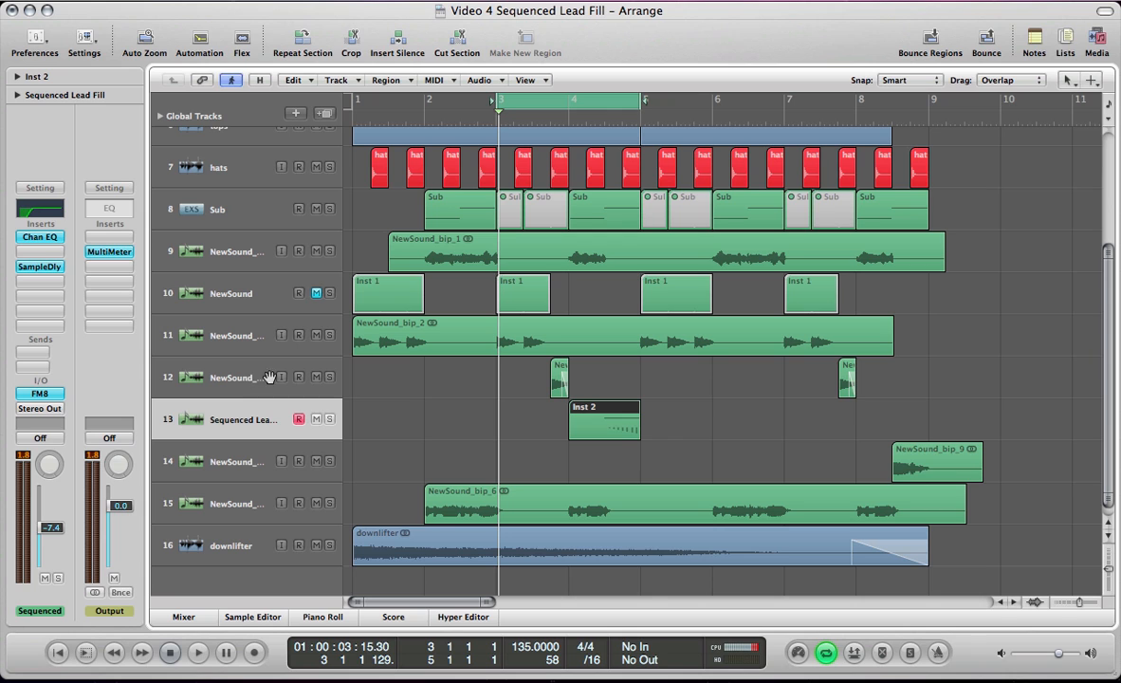
{"action": "double_click", "coordinate": [588, 411]}
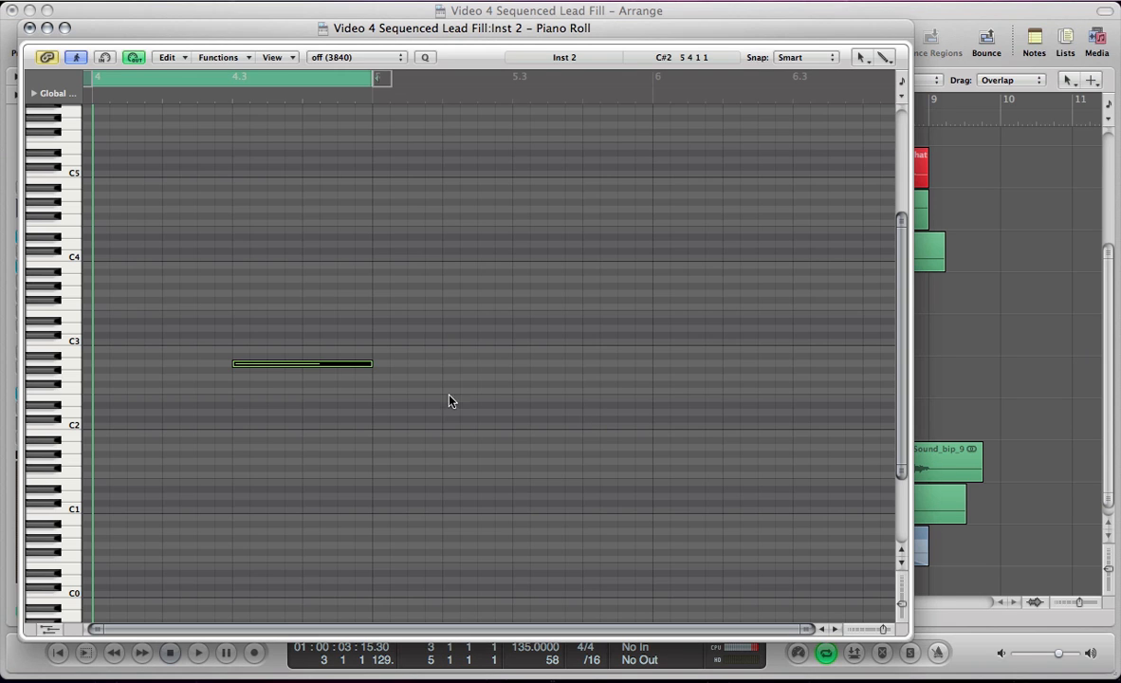
{"action": "left_click", "coordinate": [48, 628]}
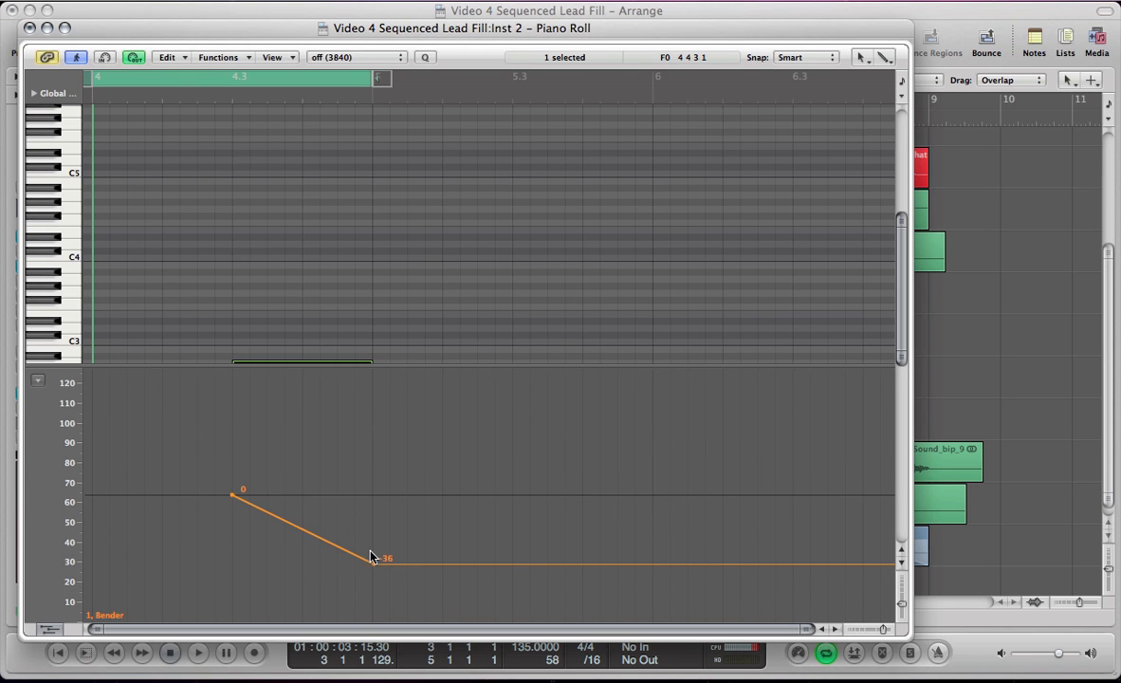
{"action": "key", "text": "super+w"}
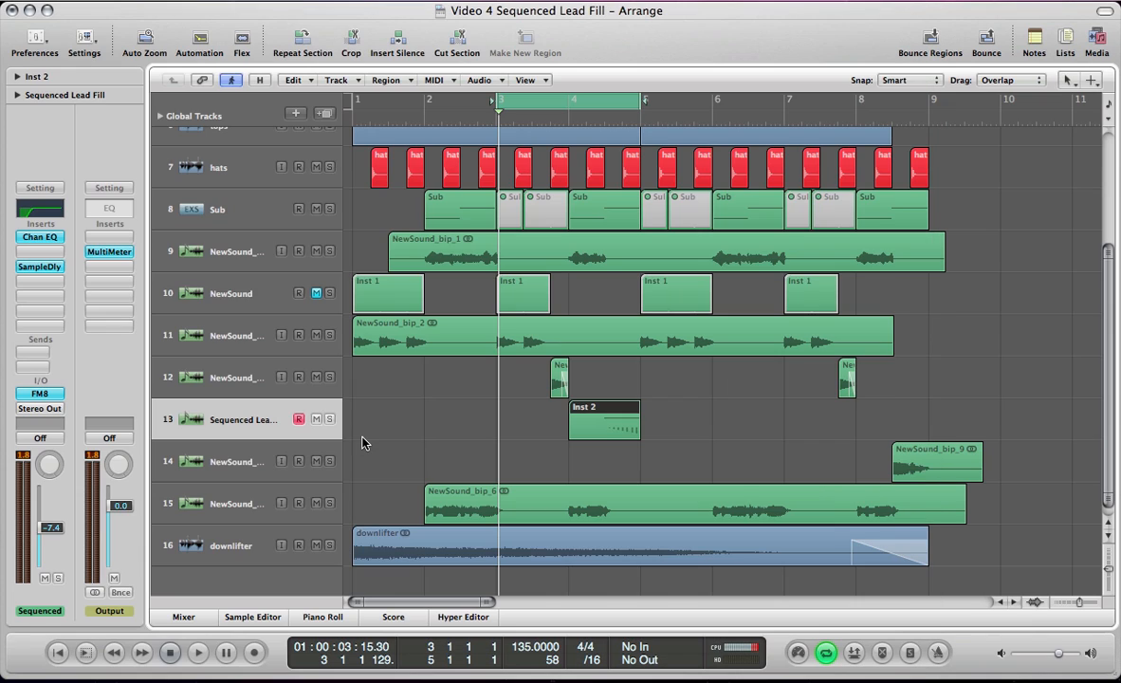
{"action": "key", "text": "space"}
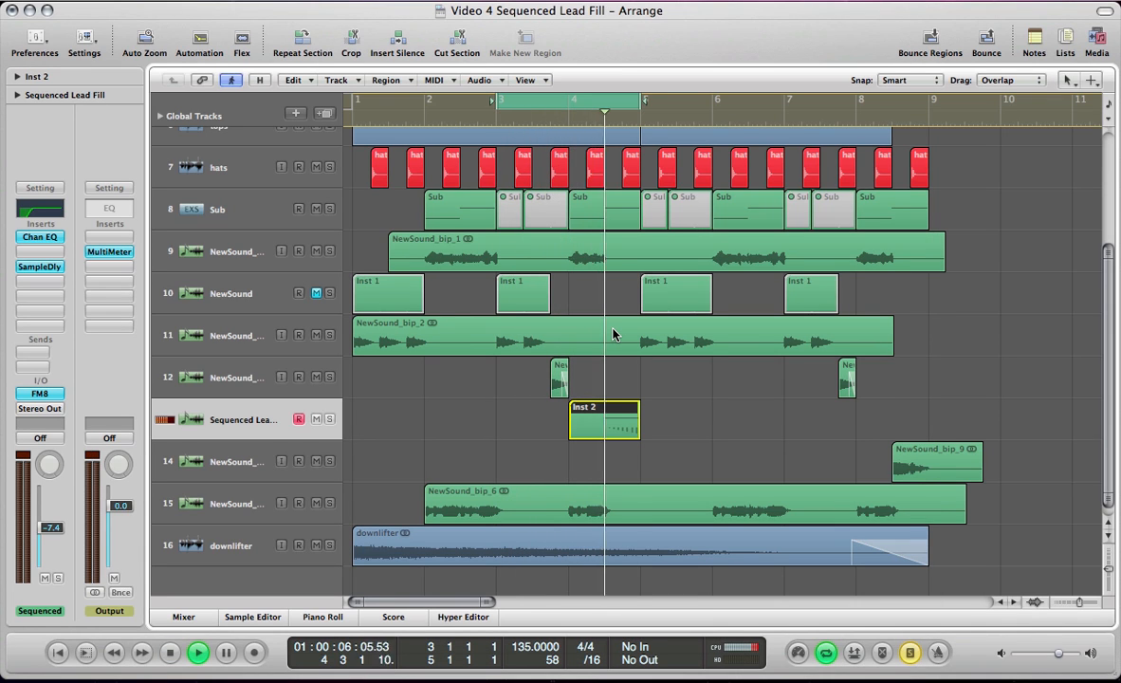
{"action": "key", "text": "space"}
In FM8's operator envelopes, enable tempo sync for operator C and link the envelopes of operators C, D, E, F, X and Z
{"action": "key", "text": "v"}
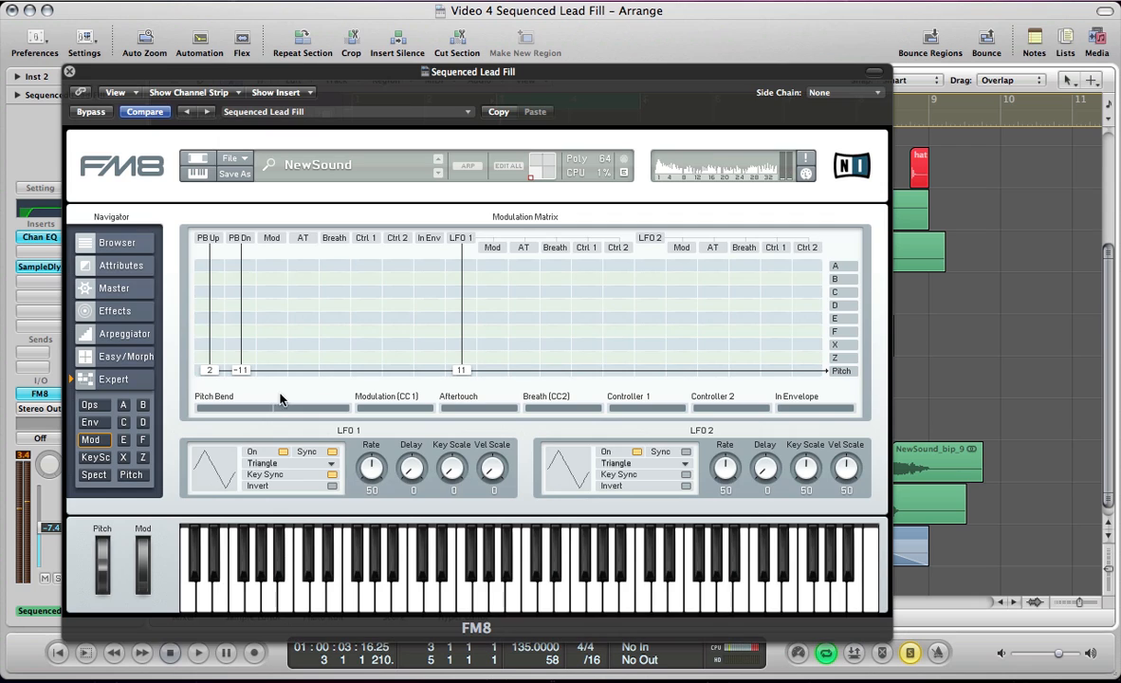
{"action": "left_click", "coordinate": [91, 423]}
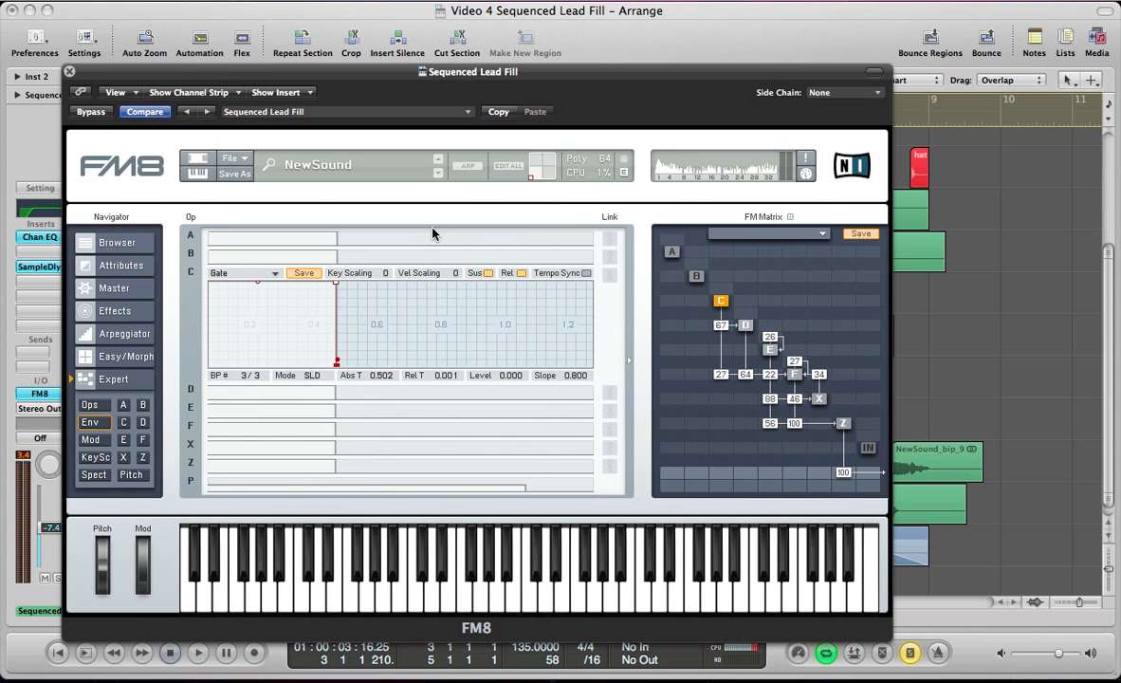
{"action": "left_click", "coordinate": [586, 272]}
{"action": "left_click", "coordinate": [609, 392]}
{"action": "left_click", "coordinate": [609, 409]}
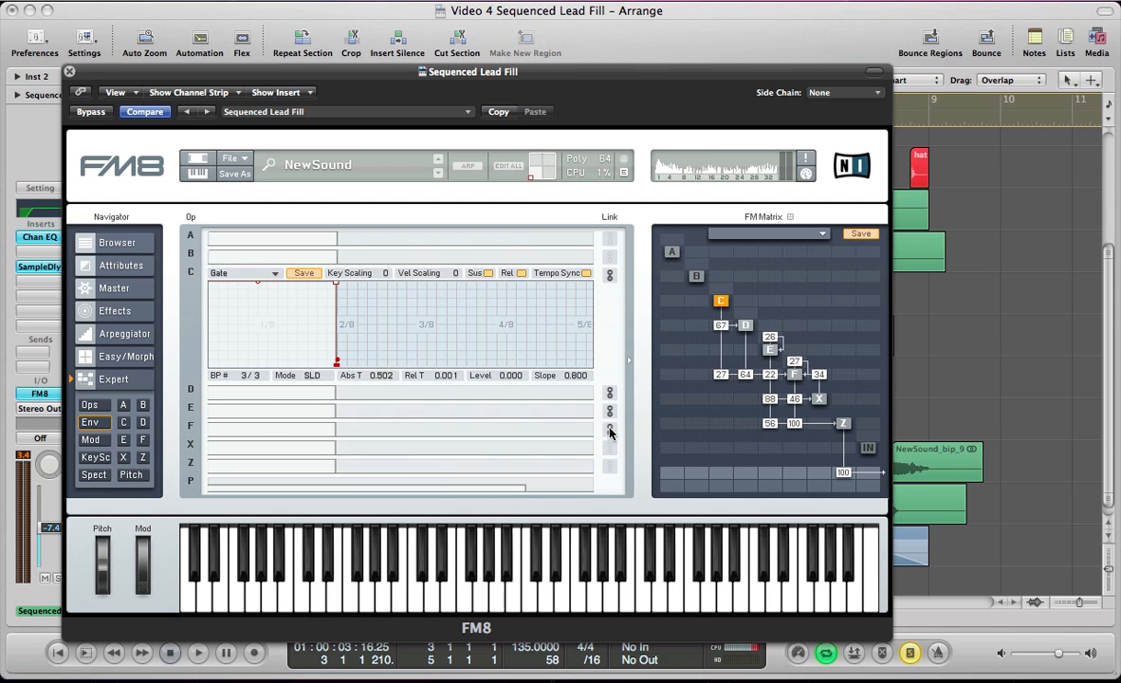
{"action": "left_click", "coordinate": [609, 428]}
{"action": "left_click", "coordinate": [609, 447]}
{"action": "left_click", "coordinate": [609, 467]}
Make sure tempo sync is enabled on the envelopes of operators D, E, F, X and Z
{"action": "left_click", "coordinate": [443, 388]}
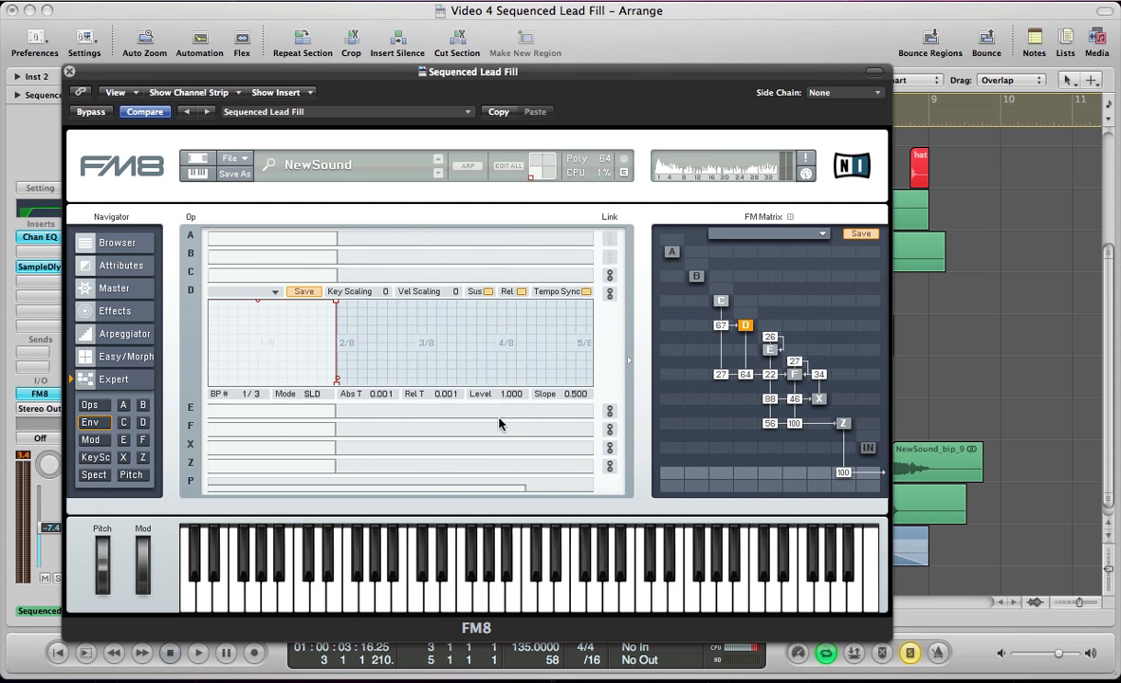
{"action": "left_click", "coordinate": [503, 410]}
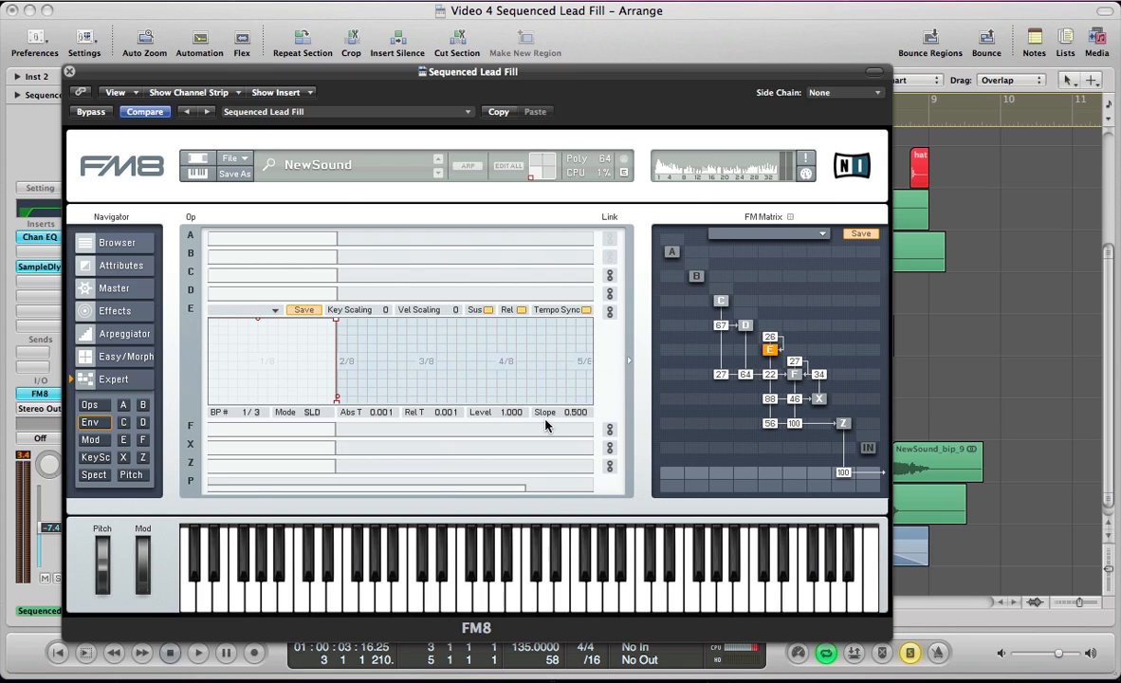
{"action": "left_click", "coordinate": [559, 429]}
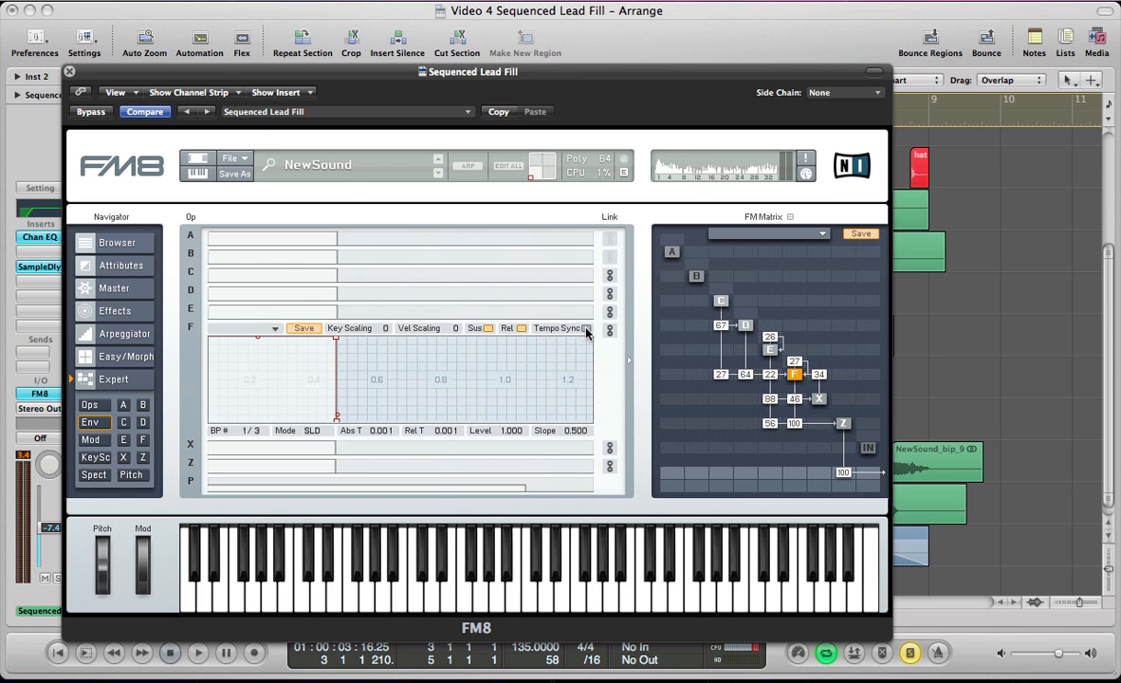
{"action": "left_click", "coordinate": [586, 328]}
{"action": "left_click", "coordinate": [545, 449]}
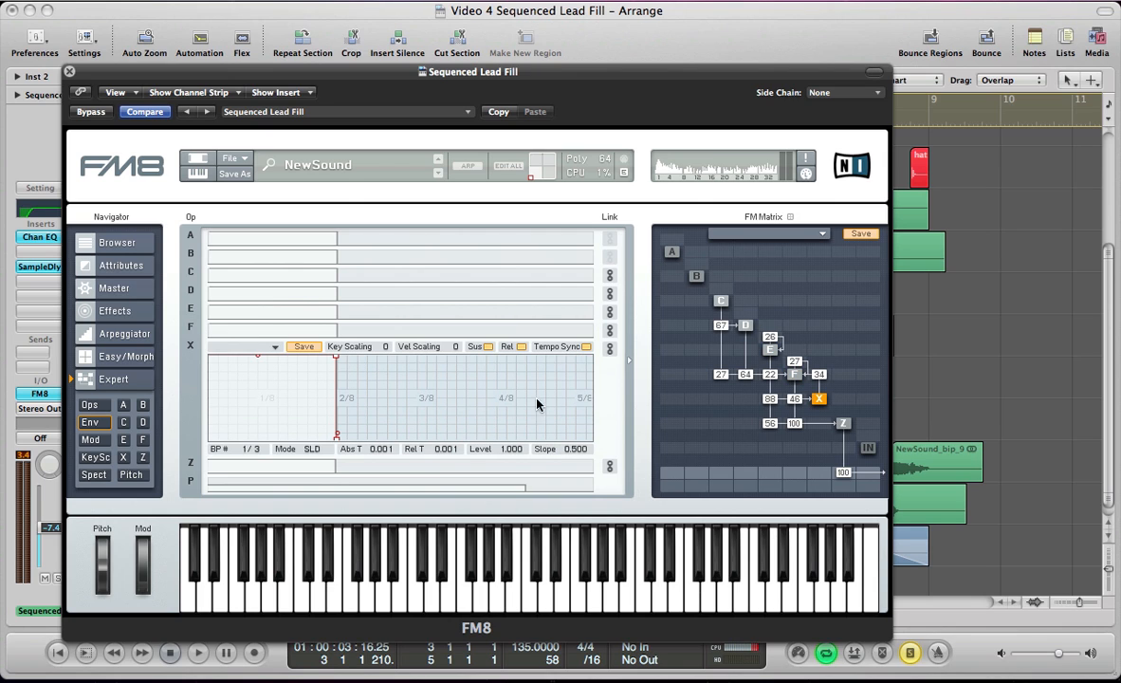
{"action": "left_click", "coordinate": [545, 466]}
{"action": "left_click", "coordinate": [586, 365]}
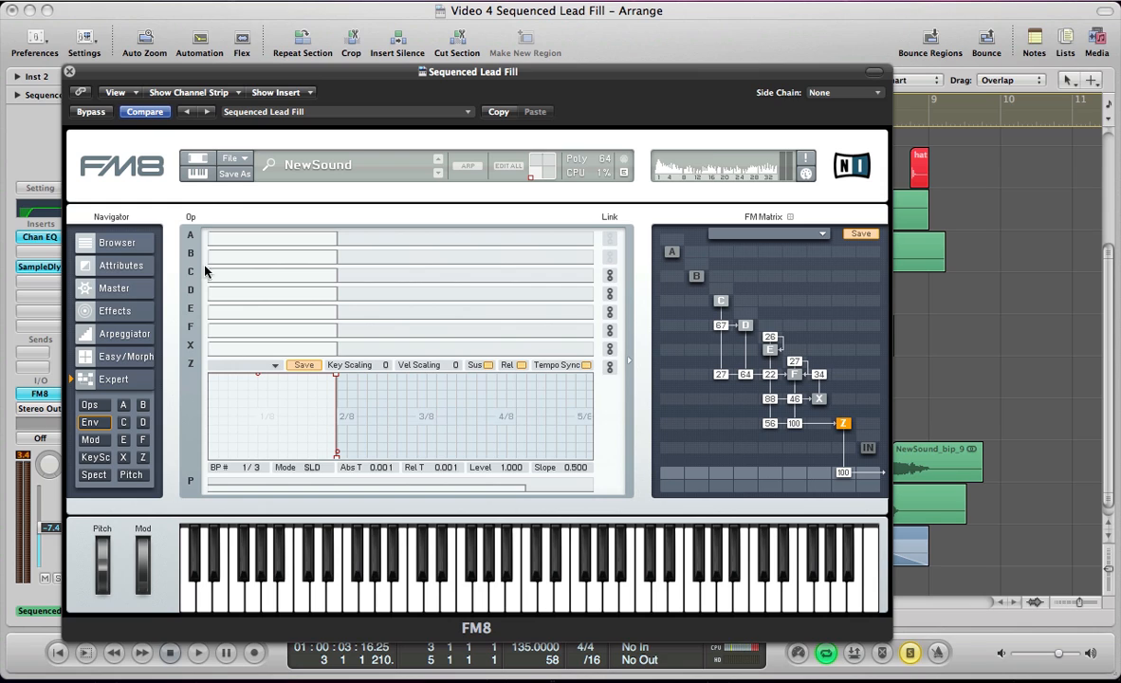
Apply the 4-Blib Loop envelope preset to operator C and set its breakpoint mode to FIX
{"action": "left_click", "coordinate": [278, 275]}
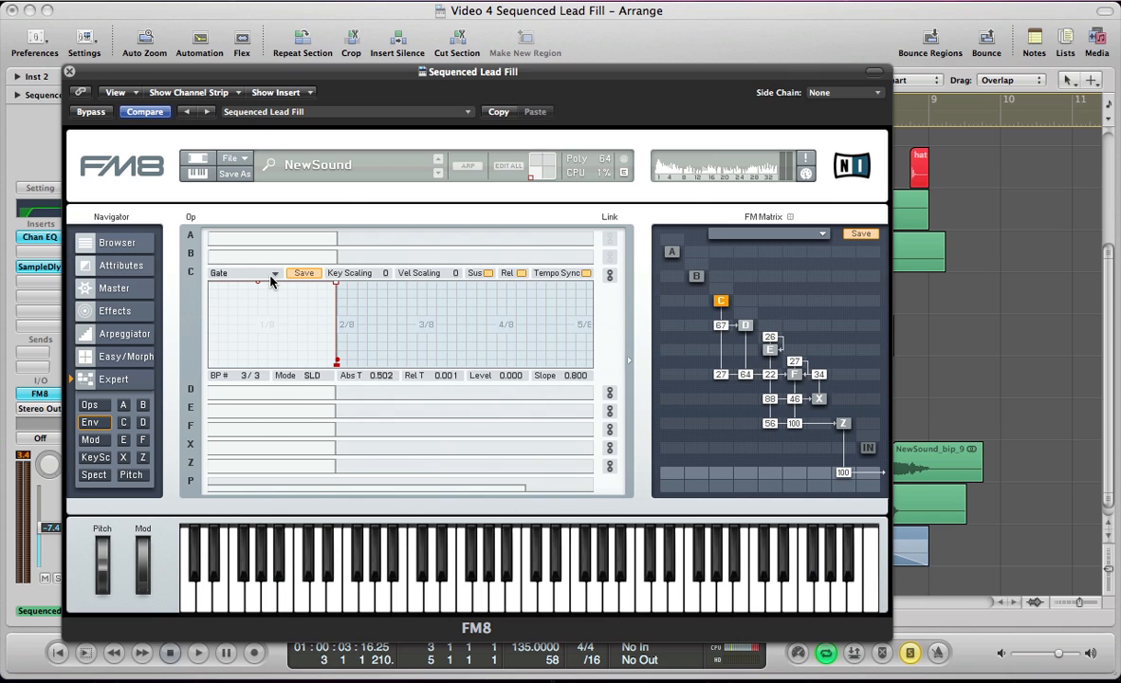
{"action": "left_click", "coordinate": [274, 275]}
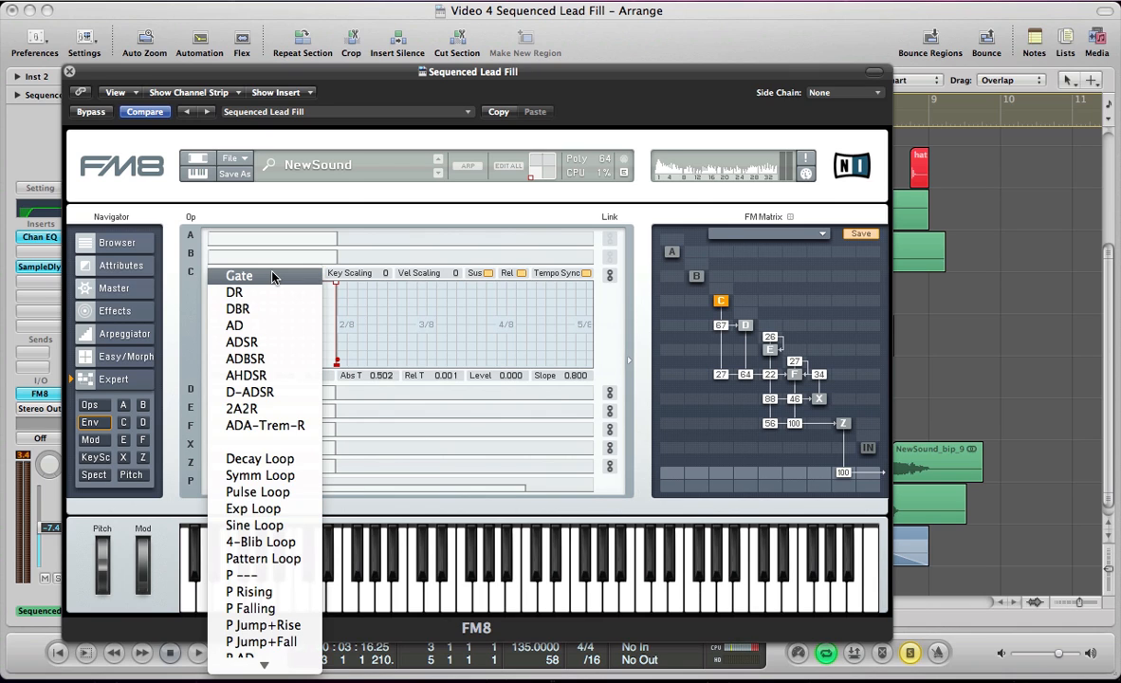
{"action": "left_click", "coordinate": [263, 542]}
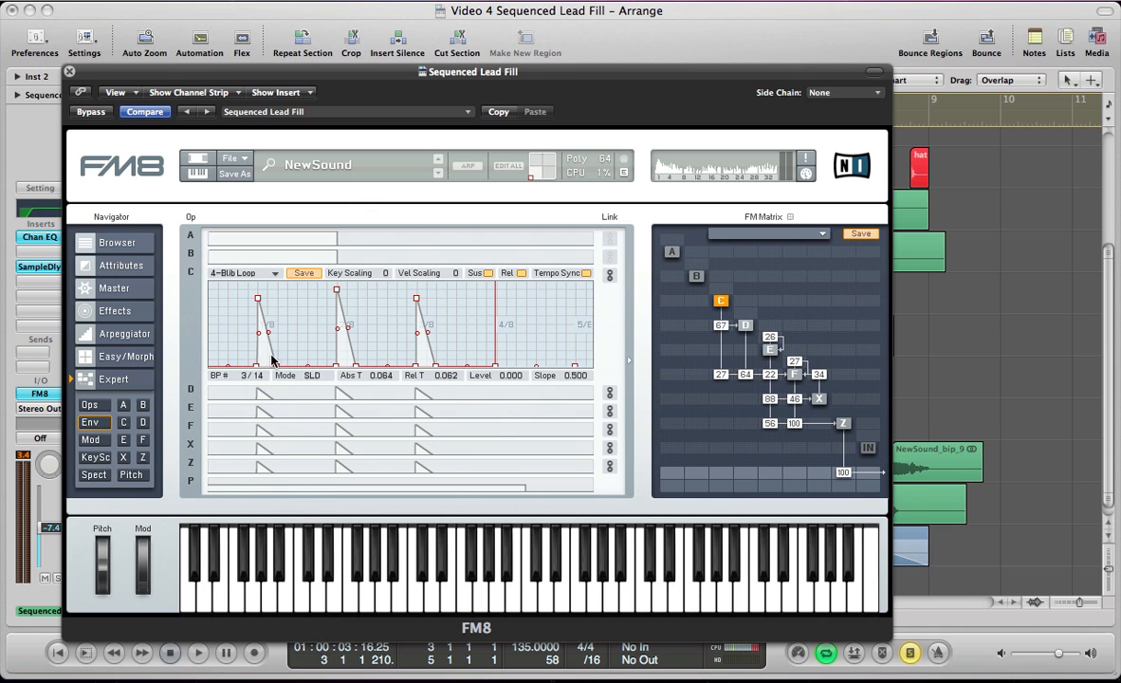
{"action": "left_click_drag", "start_coordinate": [283, 333], "coordinate": [295, 365]}
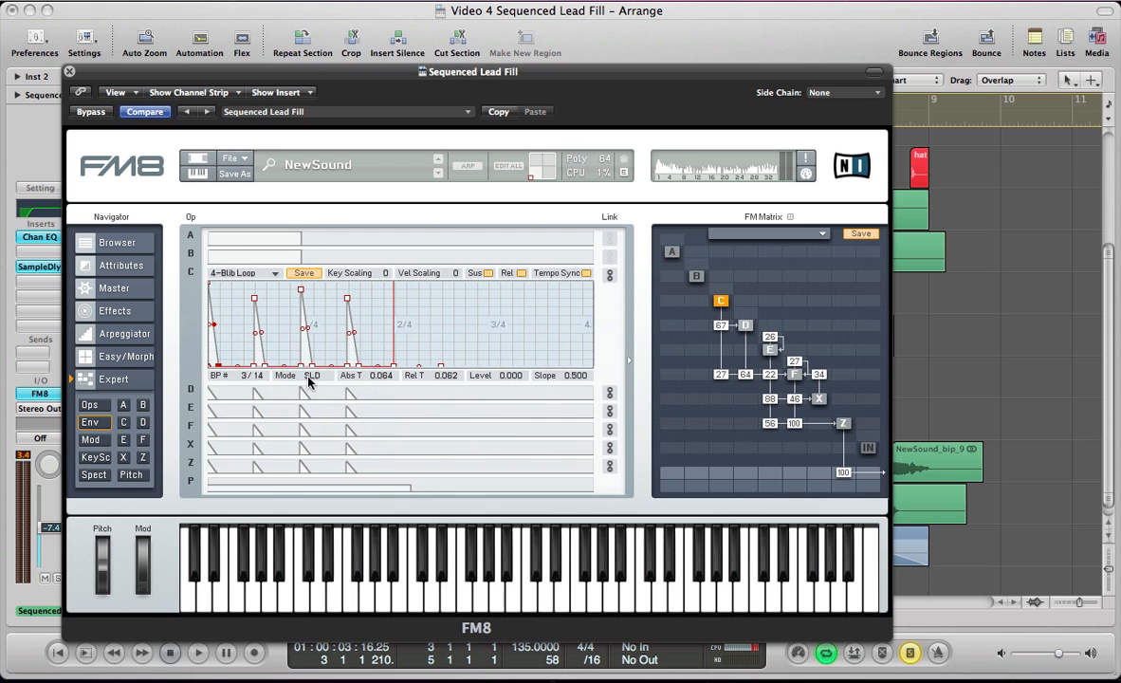
{"action": "left_click", "coordinate": [309, 378]}
{"action": "left_click_drag", "start_coordinate": [223, 316], "coordinate": [296, 270]}
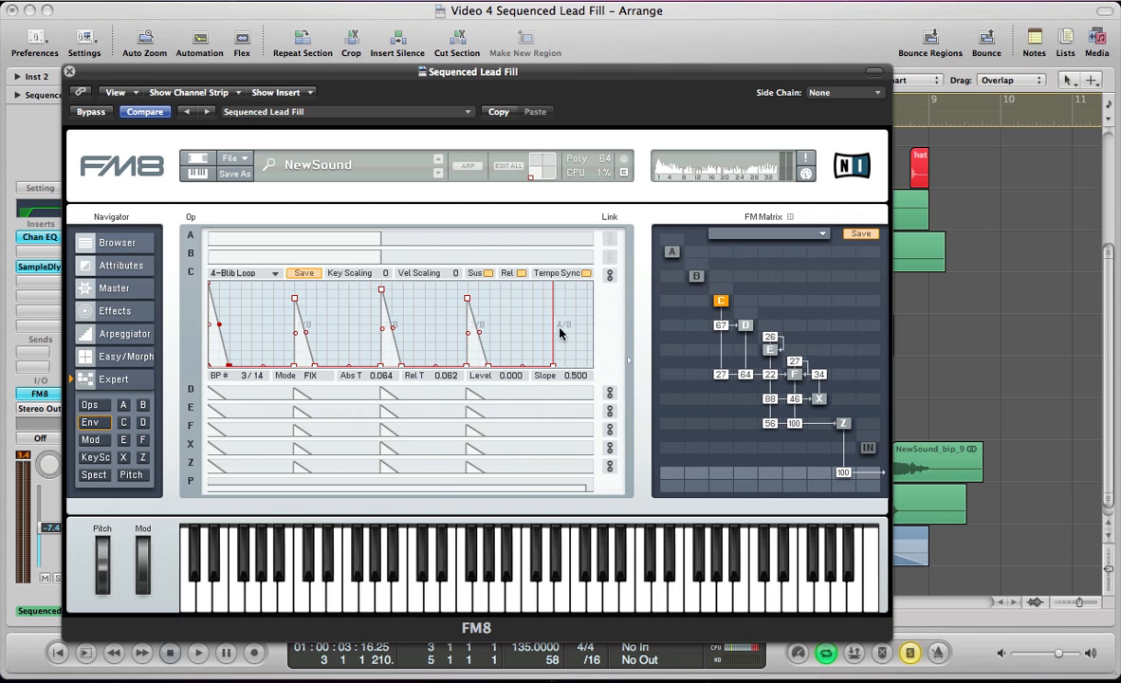
Shape the last pulse of operator C's envelope by raising breakpoint 13 to level 0.258 and breakpoint 12 to level 0.577
{"action": "left_click", "coordinate": [552, 366]}
{"action": "mouse_move", "coordinate": [552, 368]}
{"action": "left_mouse_down"}
{"action": "mouse_move", "coordinate": [553, 320]}
{"action": "mouse_move", "coordinate": [553, 347]}
{"action": "left_mouse_up"}
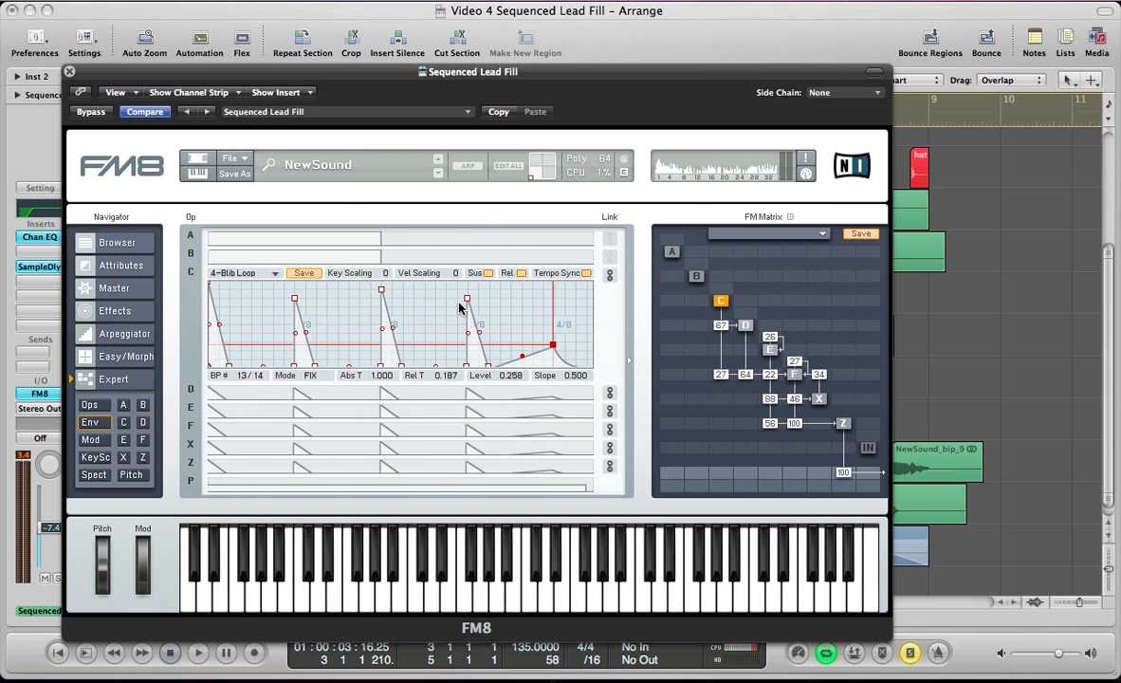
{"action": "left_click_drag", "start_coordinate": [487, 365], "coordinate": [487, 320]}
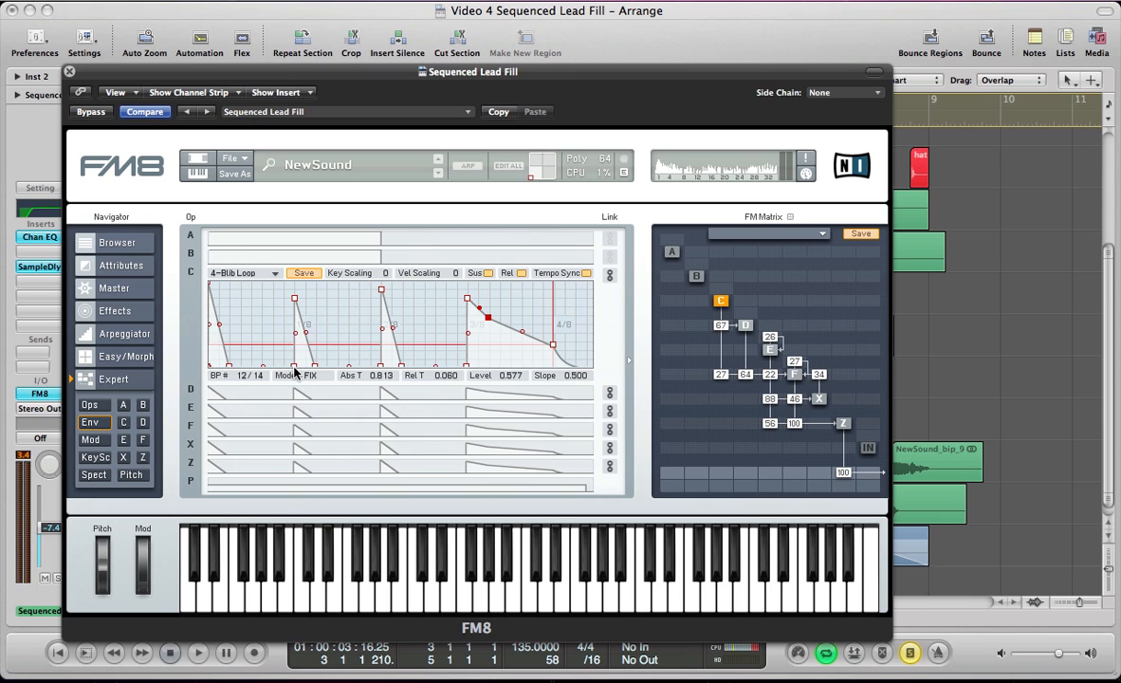
Reshape the first two pulses: move breakpoint 4 to absolute time 0.156, raise breakpoint 3 to level 0.629, and set their slopes to 0.180 and 0.810
{"action": "left_click_drag", "start_coordinate": [293, 368], "coordinate": [273, 369]}
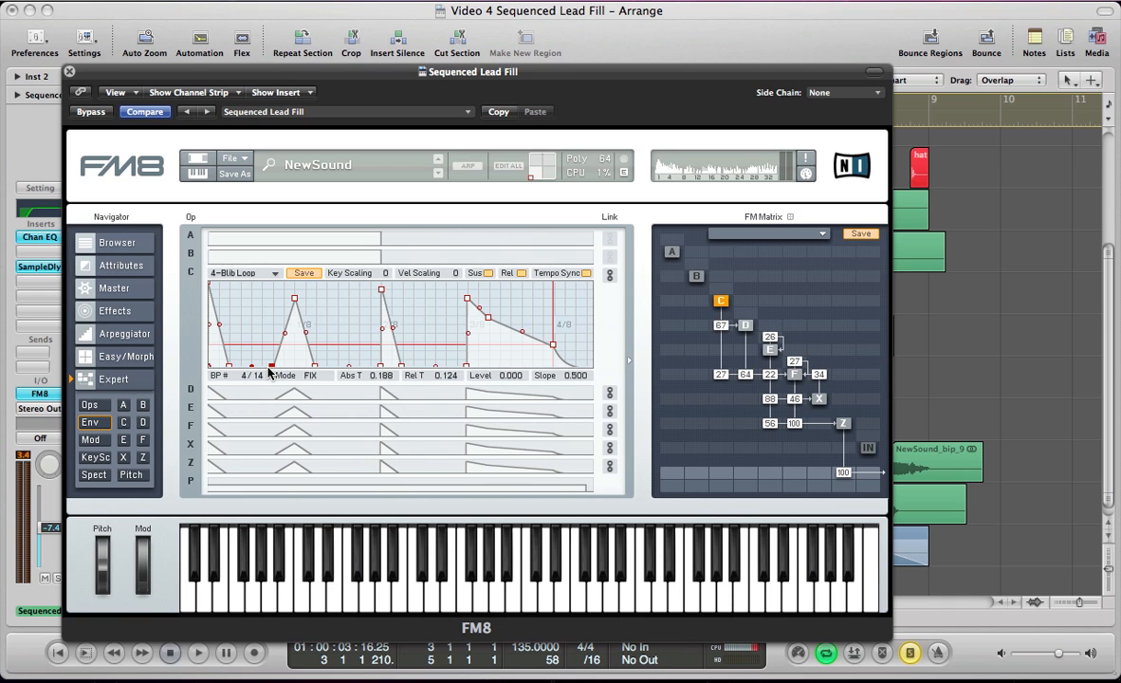
{"action": "left_click_drag", "start_coordinate": [271, 366], "coordinate": [266, 370]}
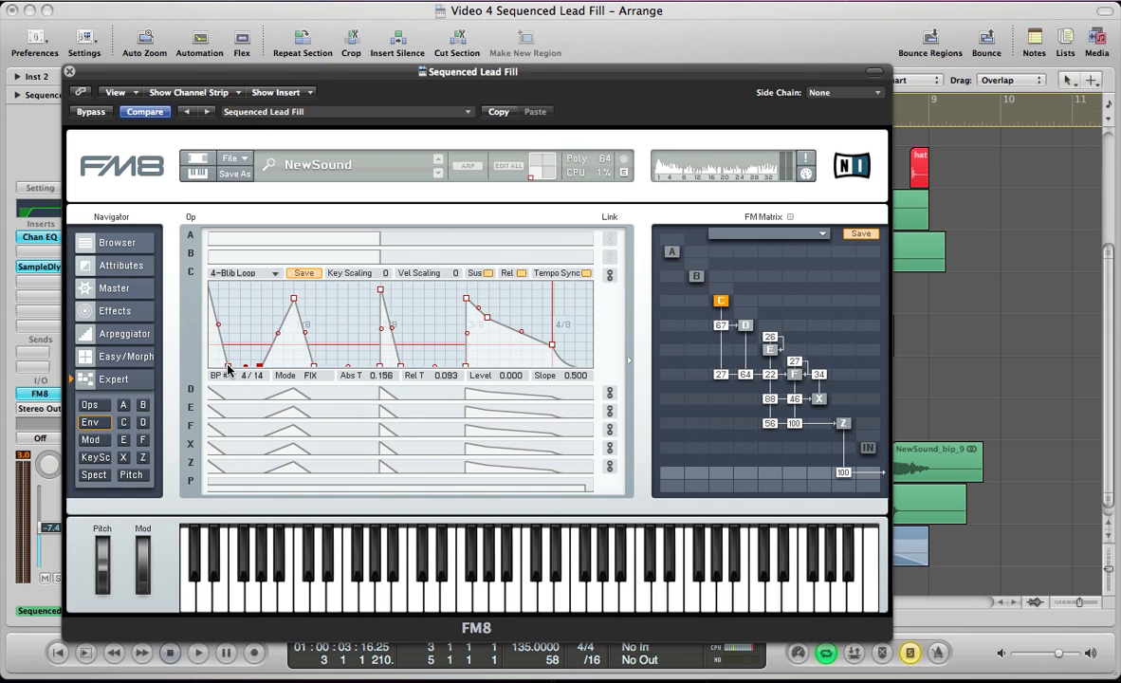
{"action": "left_click_drag", "start_coordinate": [227, 368], "coordinate": [226, 314]}
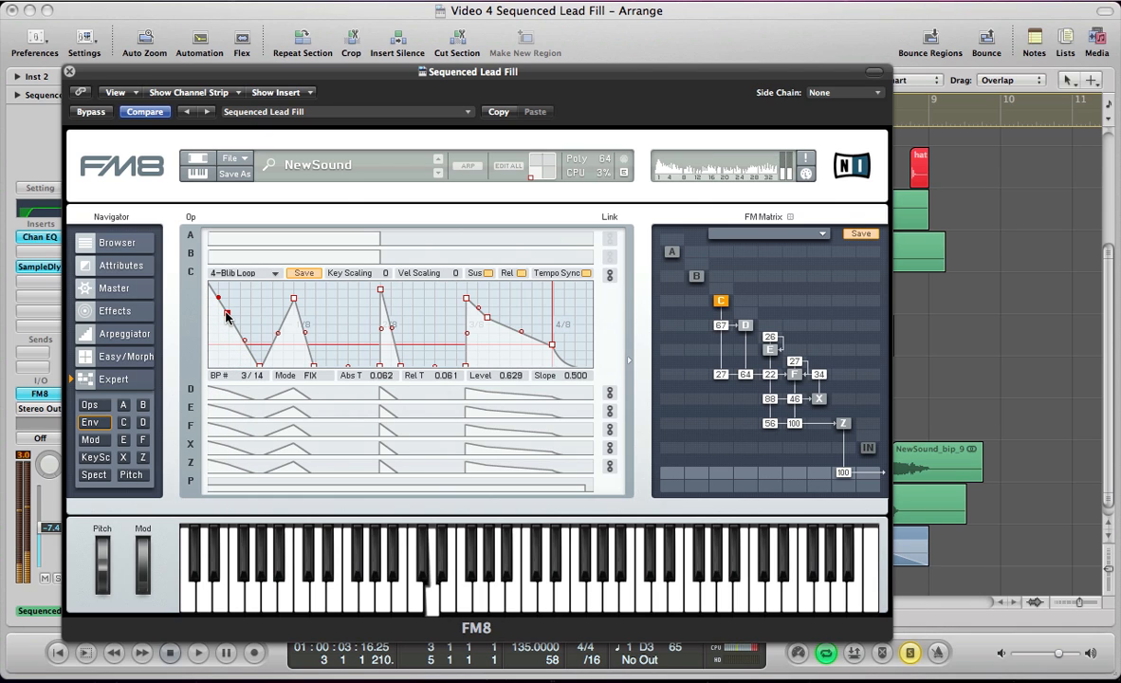
{"action": "left_click_drag", "start_coordinate": [244, 339], "coordinate": [263, 293]}
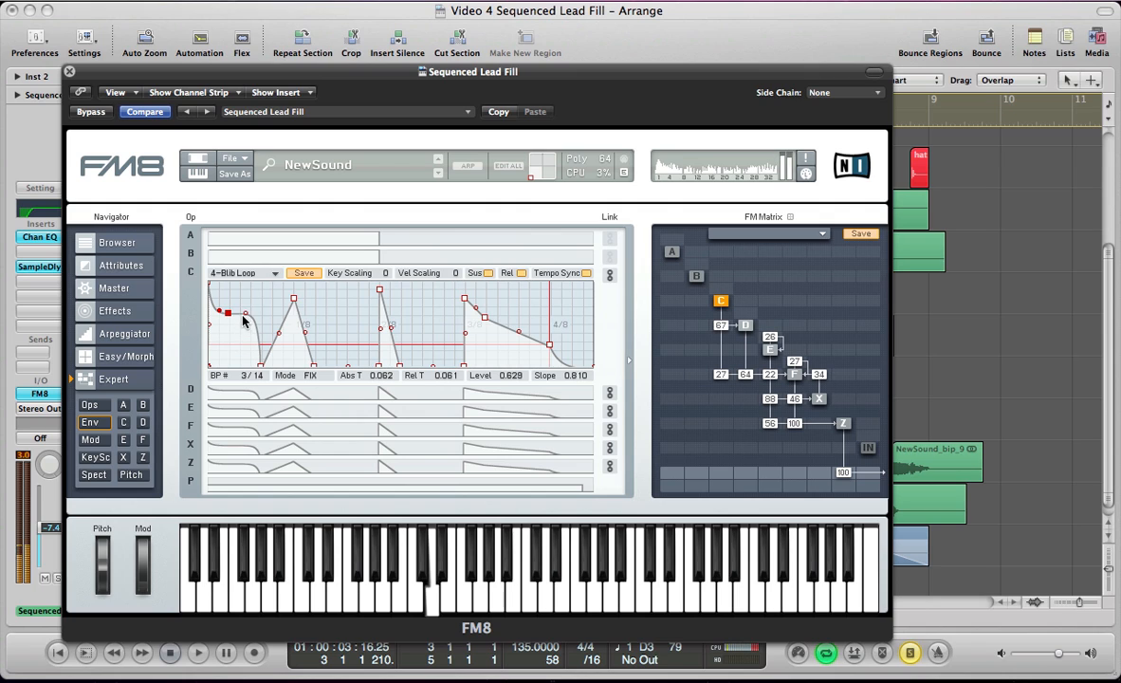
{"action": "left_click_drag", "start_coordinate": [245, 314], "coordinate": [244, 321]}
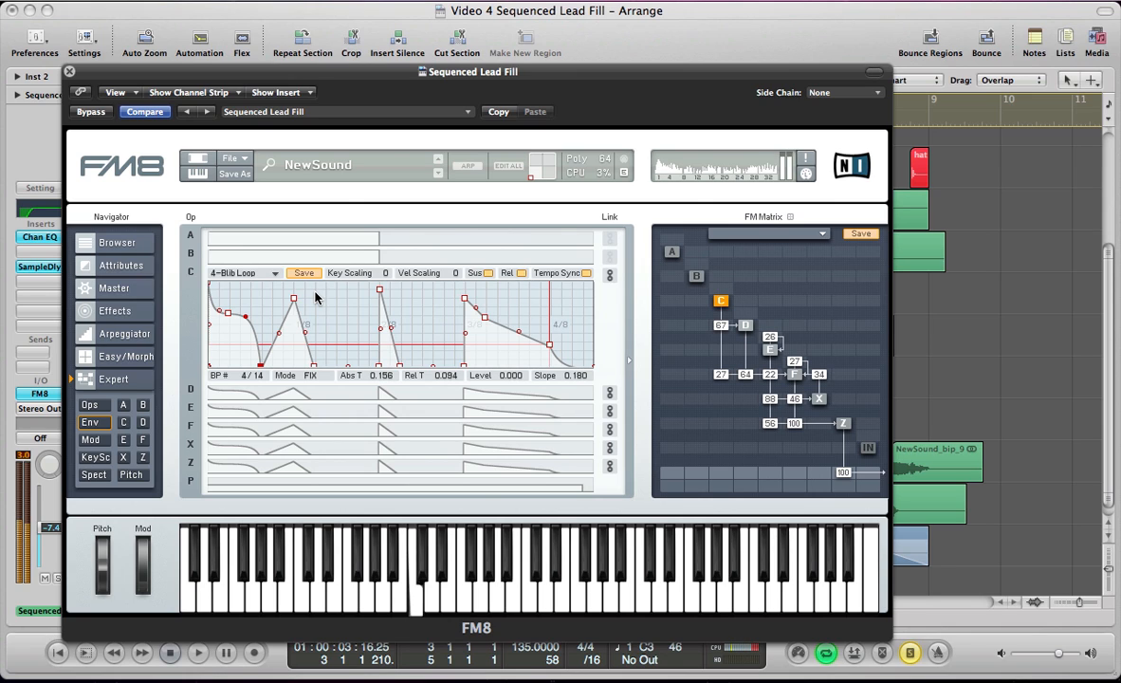
Insert three breakpoints between the second and third pulses, forming a spike with an immediate attack at about absolute time 0.375
{"action": "double_click", "coordinate": [335, 367]}
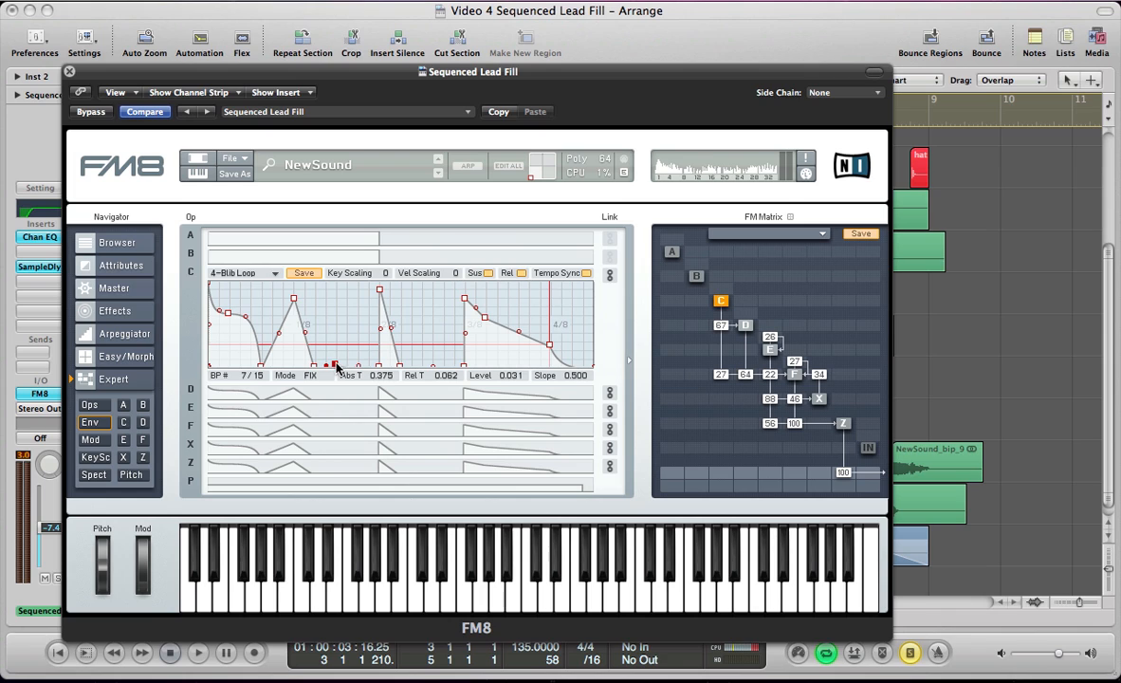
{"action": "double_click", "coordinate": [358, 366]}
{"action": "left_click_drag", "start_coordinate": [334, 365], "coordinate": [339, 332]}
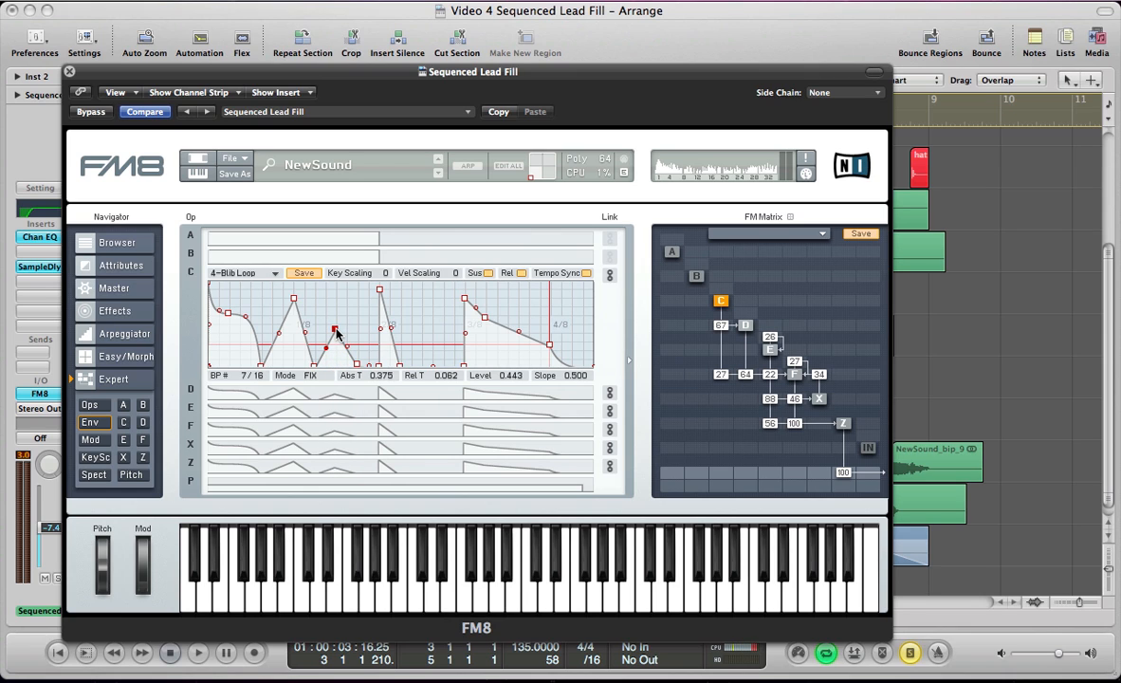
{"action": "left_click_drag", "start_coordinate": [336, 332], "coordinate": [335, 370]}
{"action": "double_click", "coordinate": [325, 331]}
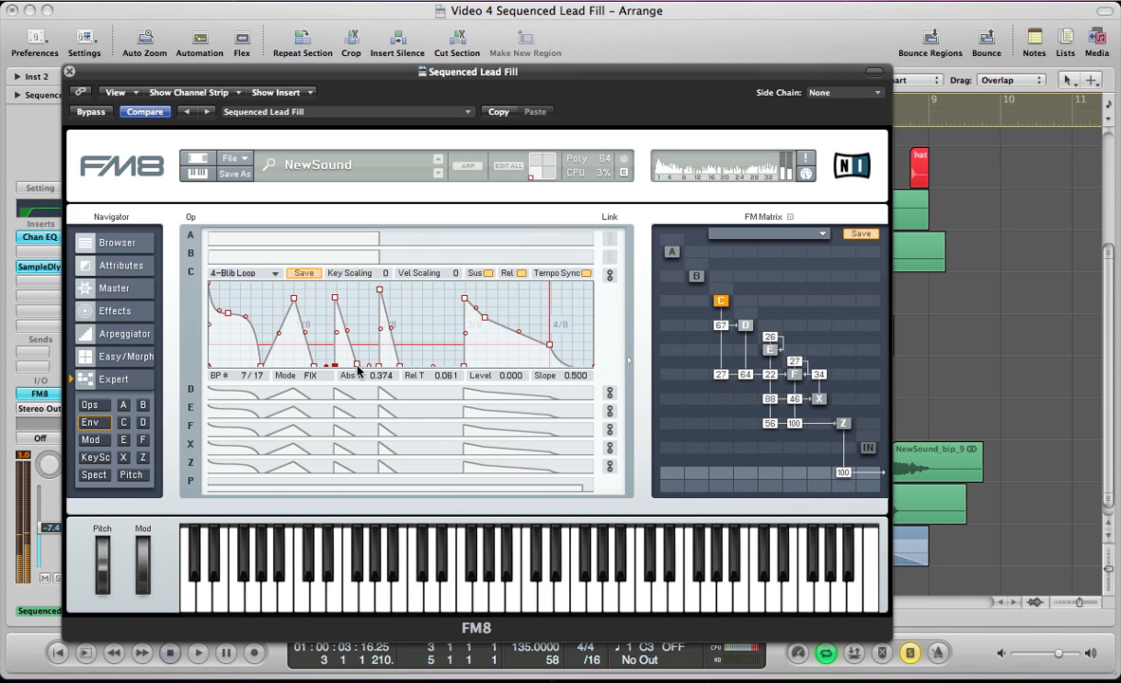
Extend the new spike's decay to absolute time 0.469 at level 0, with slope 0.670, and raise its peak to level 0.918
{"action": "left_click", "coordinate": [356, 364]}
{"action": "left_click_drag", "start_coordinate": [365, 373], "coordinate": [367, 374]}
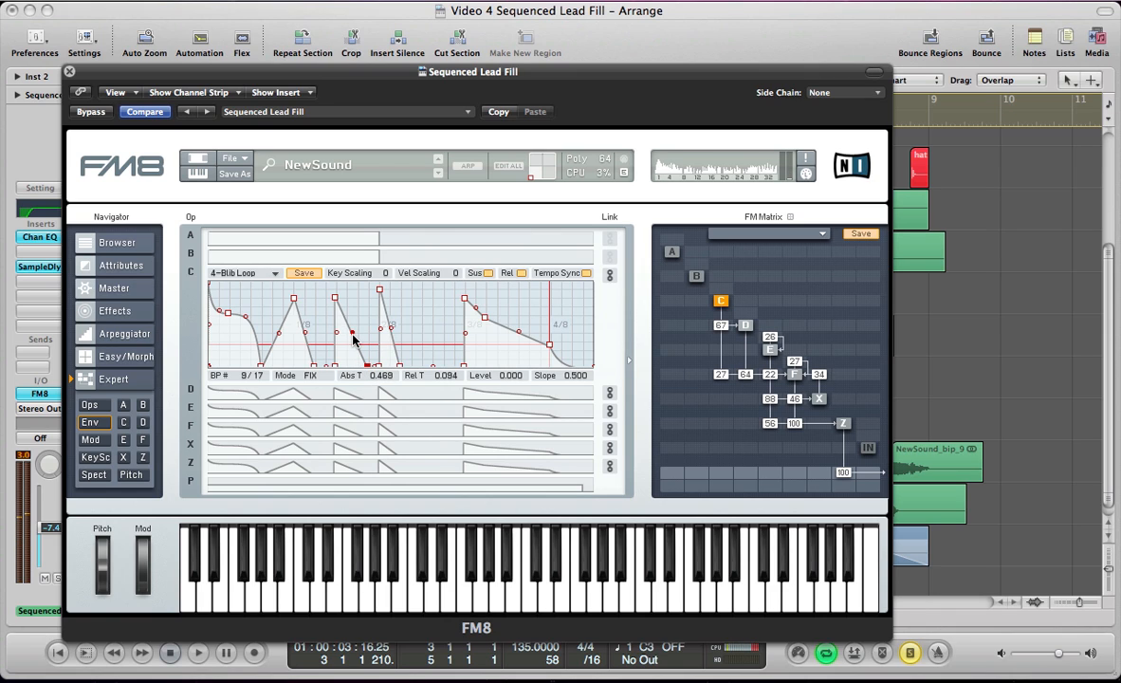
{"action": "left_click_drag", "start_coordinate": [352, 334], "coordinate": [352, 355]}
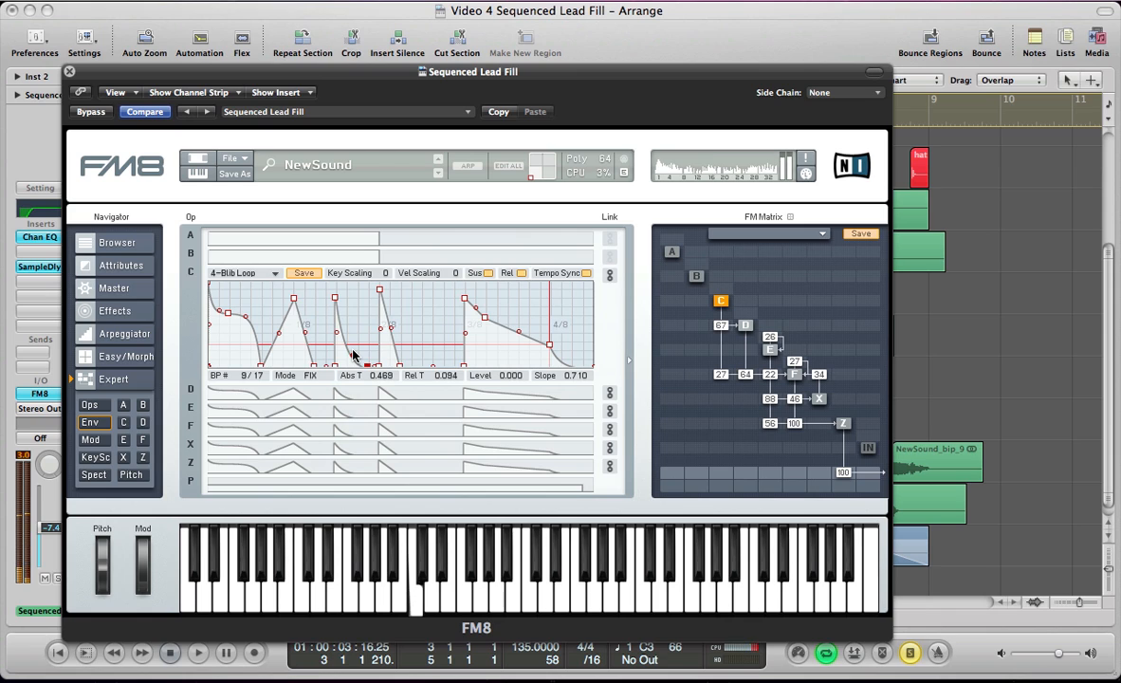
{"action": "left_click", "coordinate": [336, 299]}
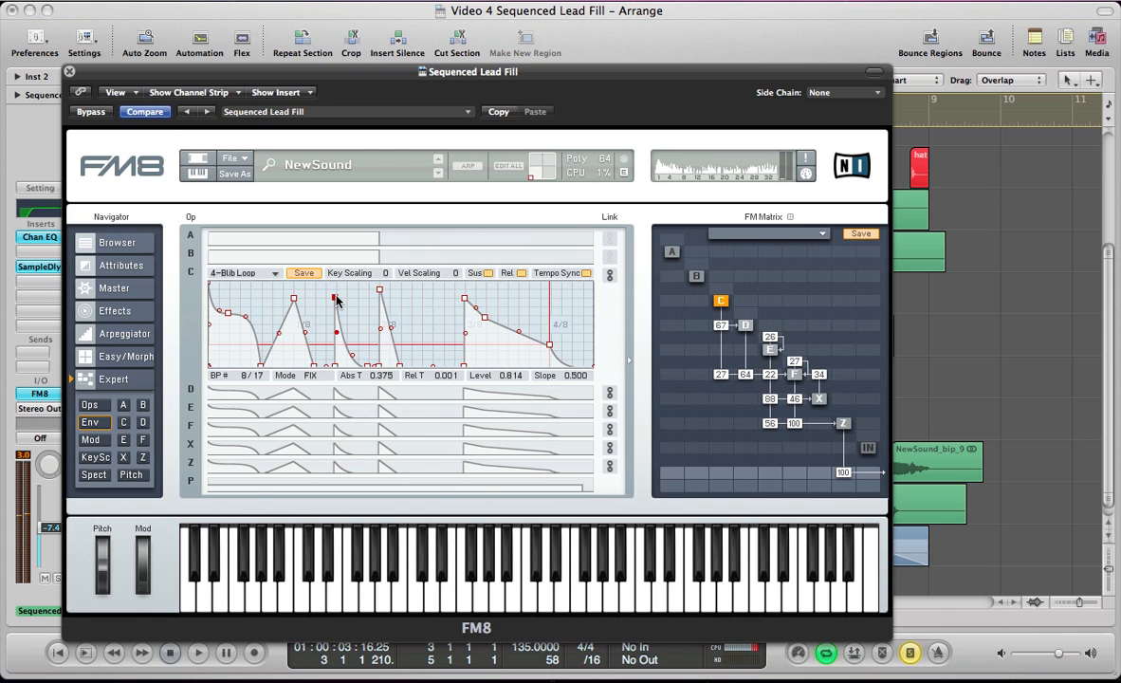
{"action": "left_click_drag", "start_coordinate": [336, 296], "coordinate": [336, 287]}
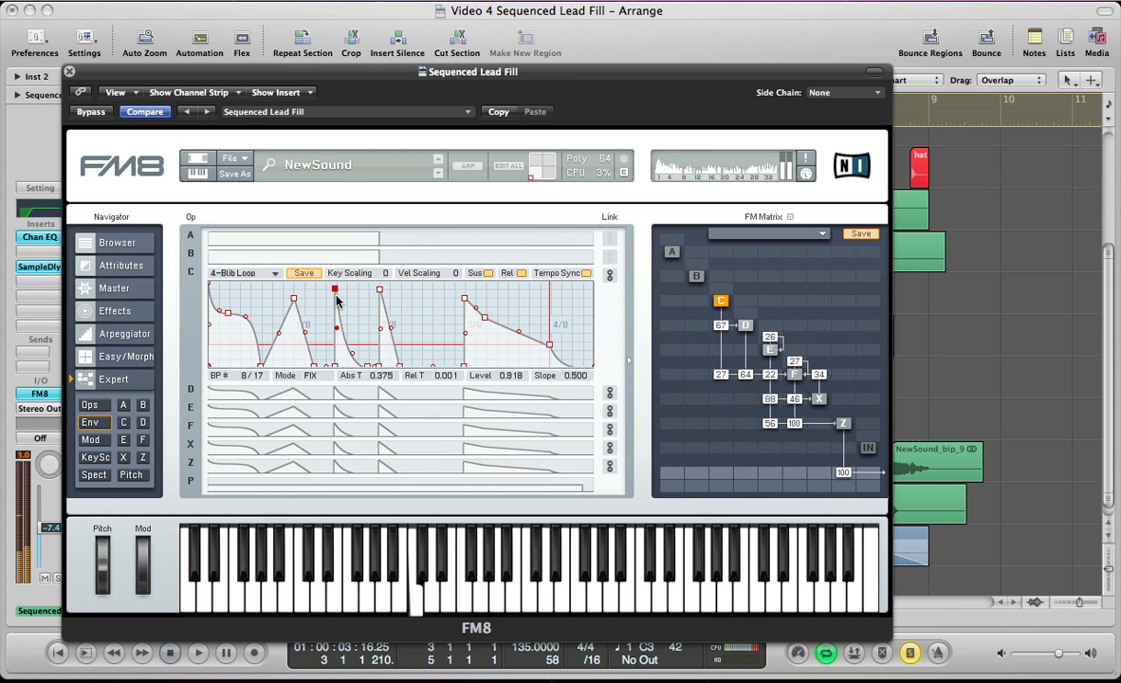
{"action": "left_click_drag", "start_coordinate": [352, 354], "coordinate": [352, 347]}
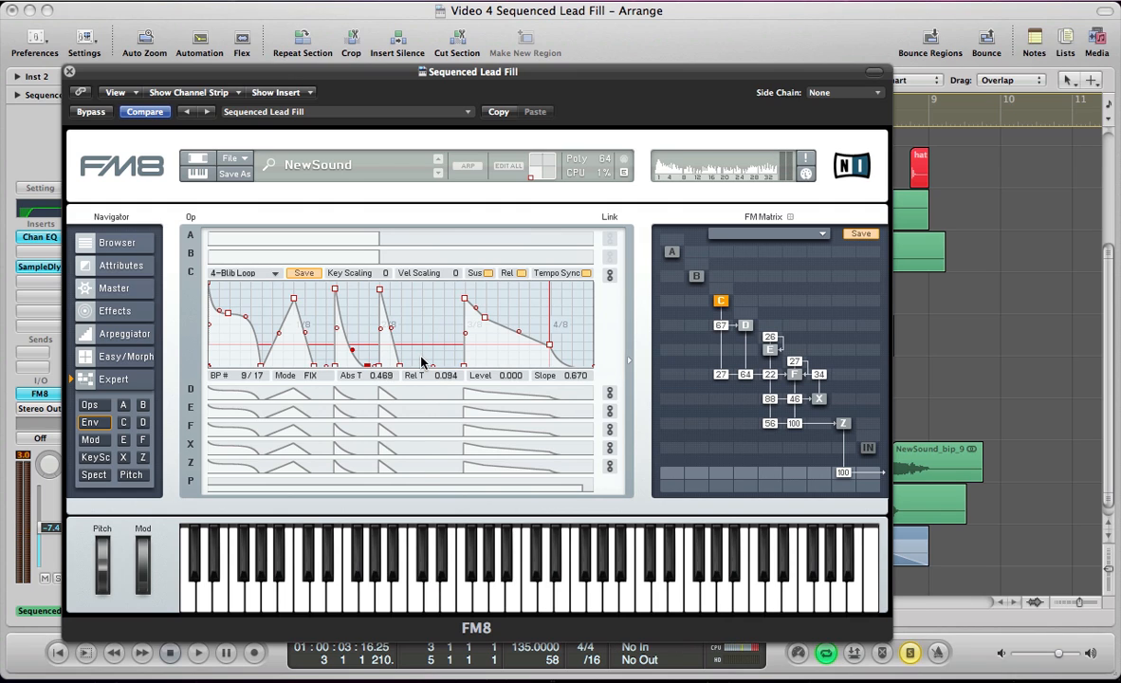
Insert three breakpoints before the last pulse, forming an immediate-attack spike at absolute time 0.625 with a peak level of 0.845
{"action": "right_click", "coordinate": [421, 359]}
{"action": "right_click", "coordinate": [442, 359]}
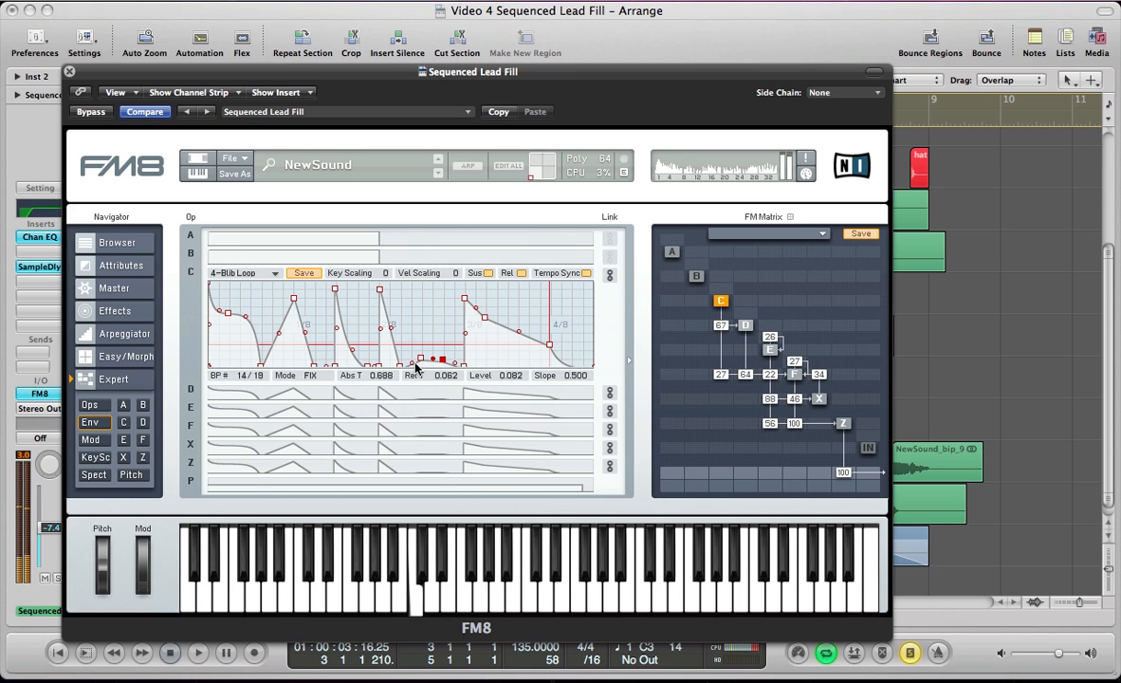
{"action": "right_click", "coordinate": [420, 359]}
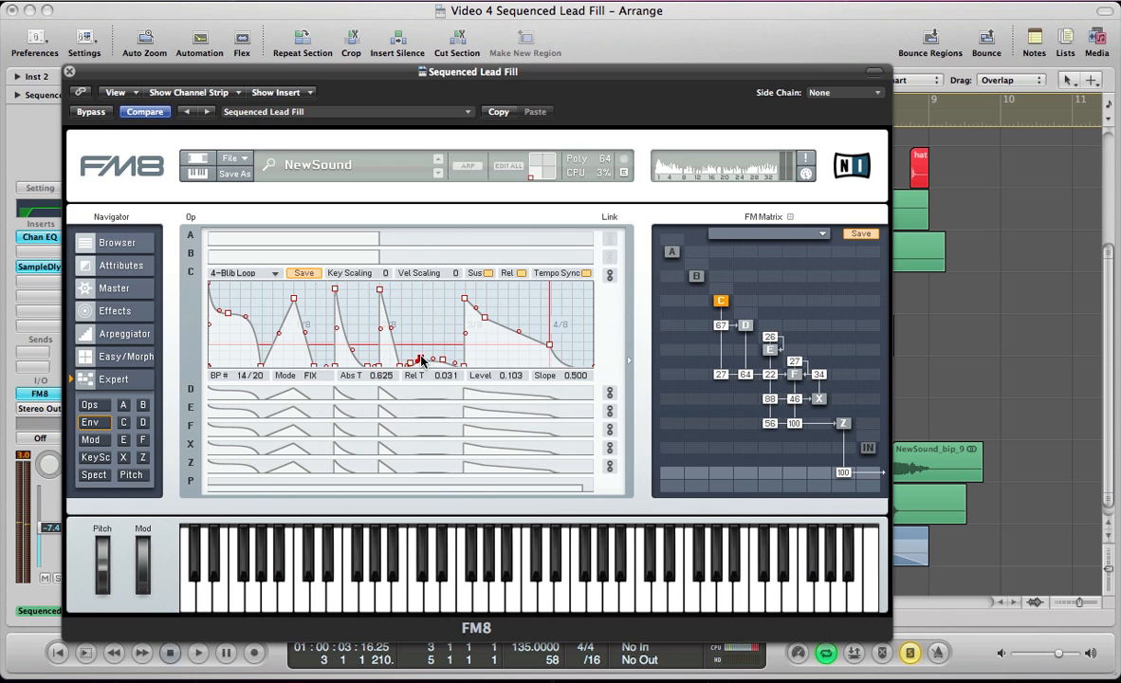
{"action": "left_click_drag", "start_coordinate": [421, 359], "coordinate": [420, 294]}
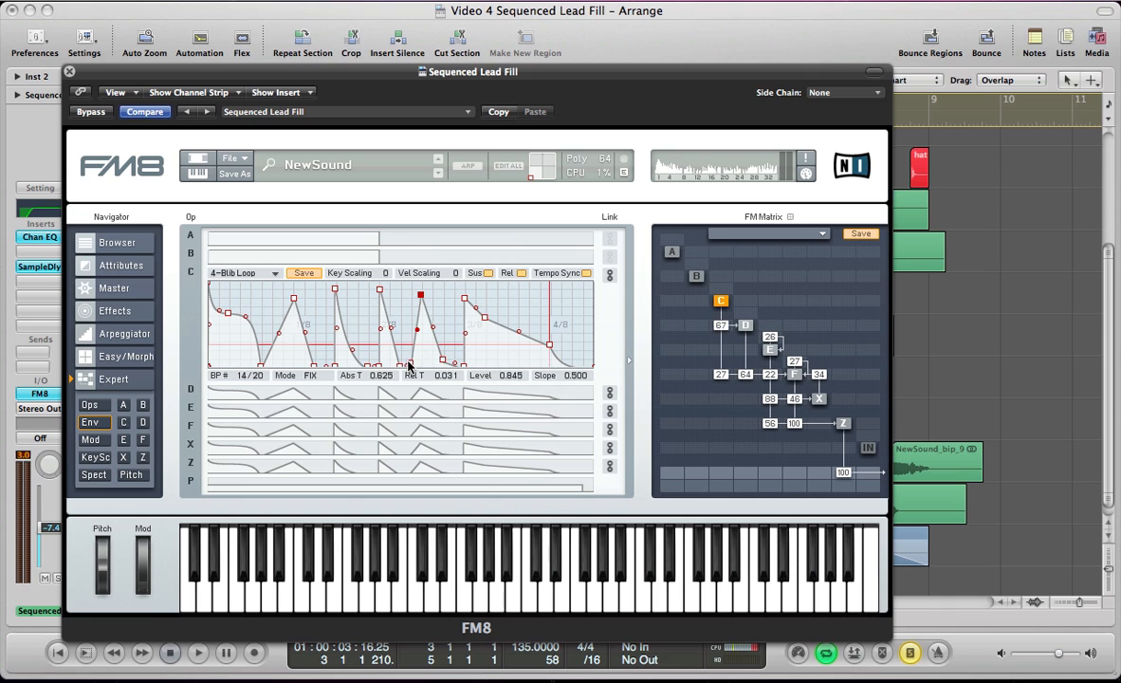
{"action": "left_click", "coordinate": [420, 366]}
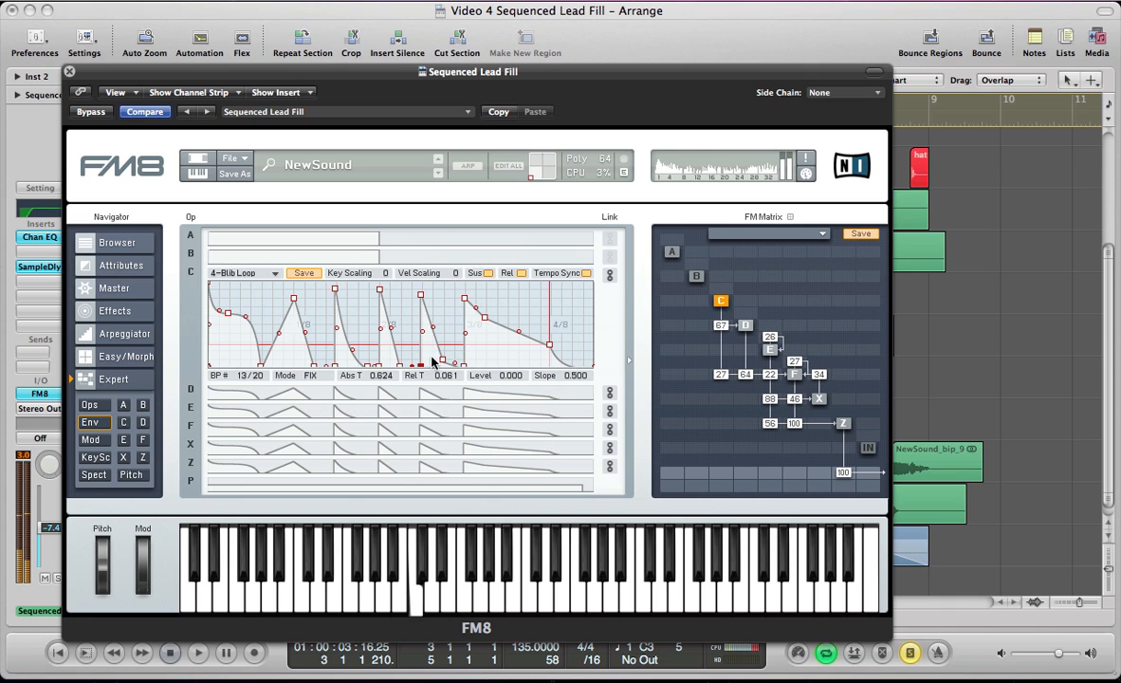
Extend the 0.625 spike's decay to absolute time 0.750 with slope 0.720, and raise the peaks of the three middle spikes to level 1.000
{"action": "left_click", "coordinate": [443, 363]}
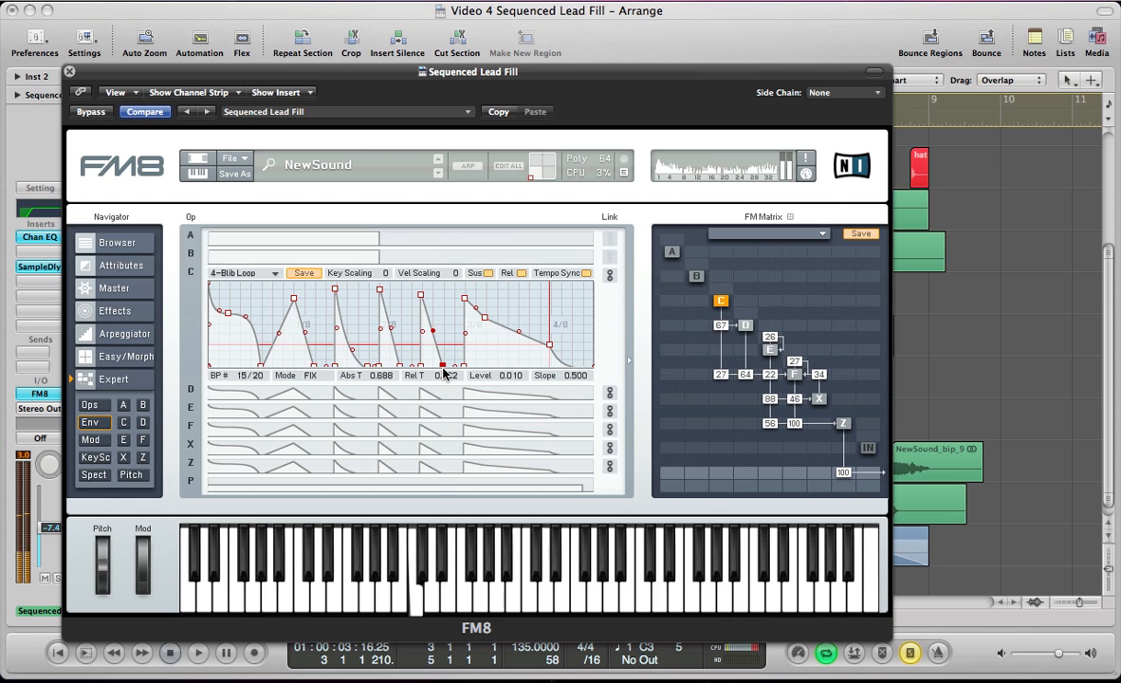
{"action": "left_click_drag", "start_coordinate": [443, 368], "coordinate": [464, 369]}
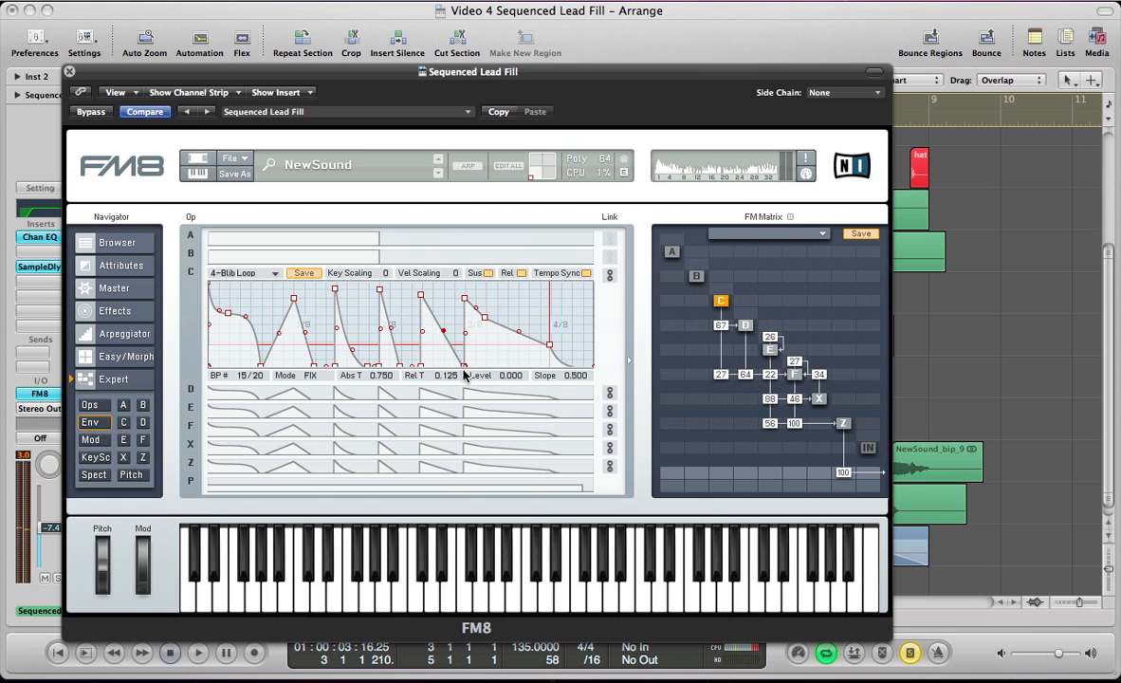
{"action": "left_click_drag", "start_coordinate": [443, 330], "coordinate": [437, 351]}
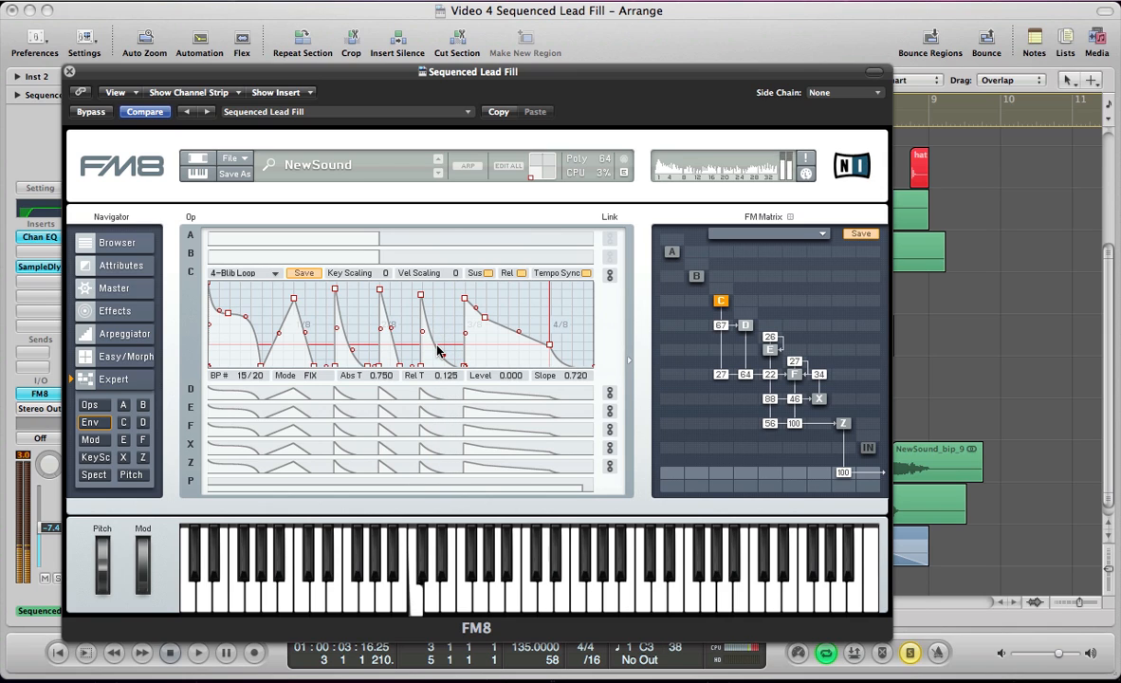
{"action": "left_click_drag", "start_coordinate": [420, 294], "coordinate": [334, 283]}
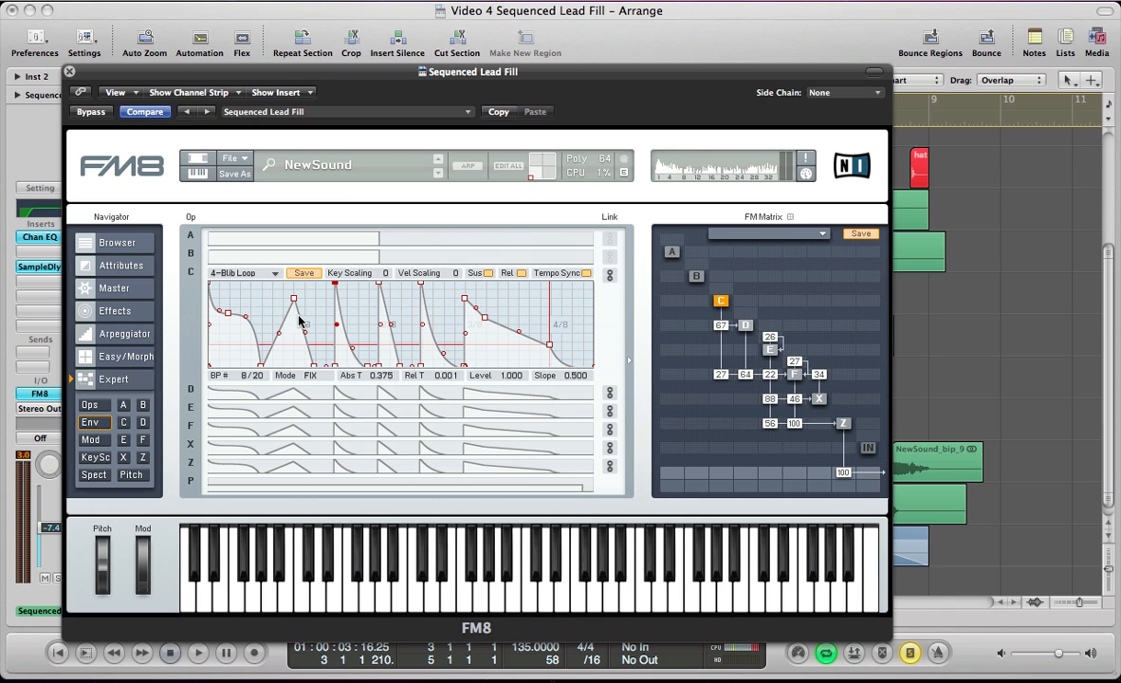
Check the right-channel delay in the track's Sample Delay plug-in, and close the Sample Delay and FM8 windows
{"action": "left_click", "coordinate": [34, 269]}
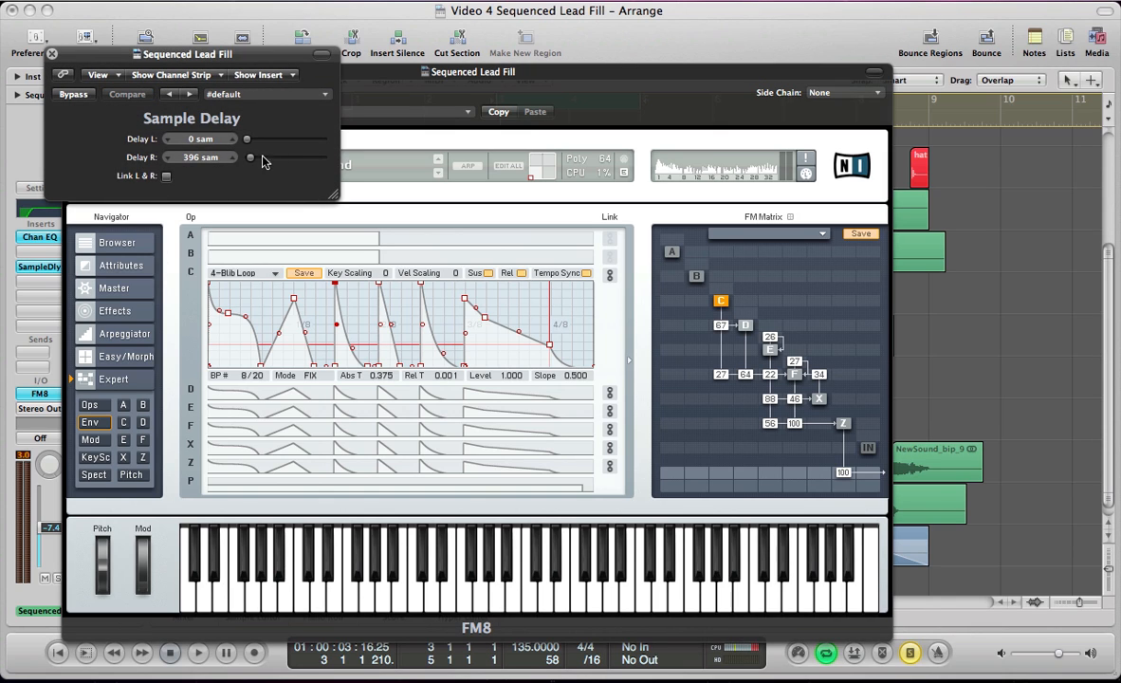
{"action": "left_click", "coordinate": [68, 96]}
{"action": "left_click", "coordinate": [68, 97]}
{"action": "left_click", "coordinate": [53, 54]}
{"action": "left_click", "coordinate": [68, 71]}
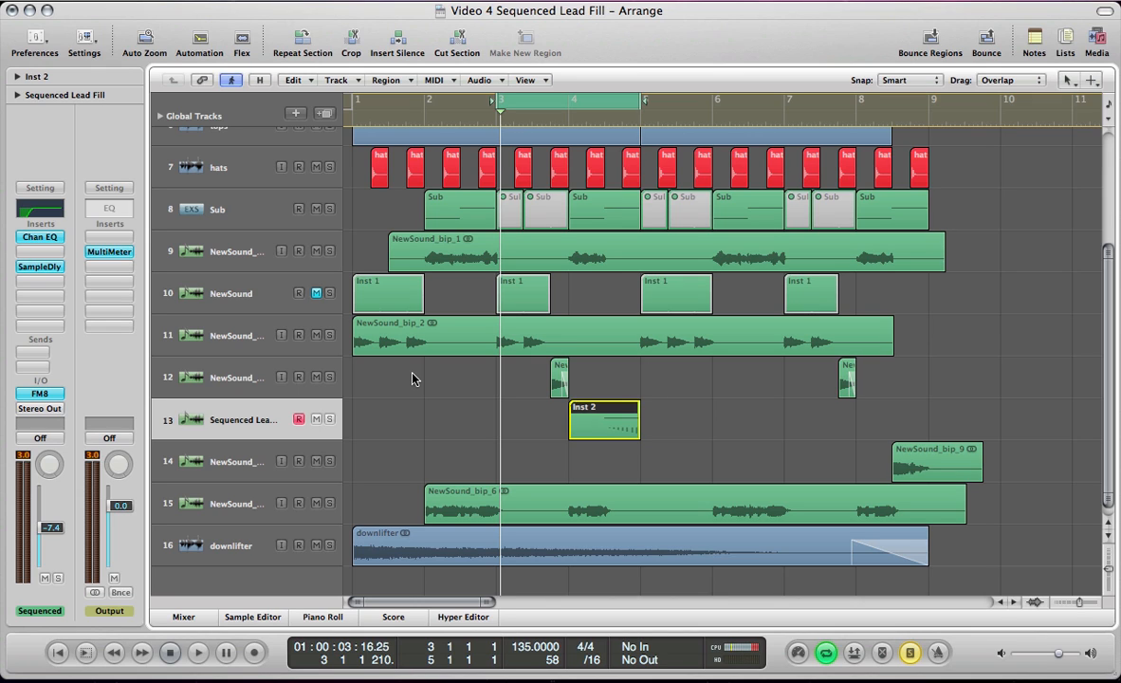
Deselect the Inst 2 region, play the arrangement briefly with solo off, and show the FM8 window again
{"action": "left_click", "coordinate": [411, 379]}
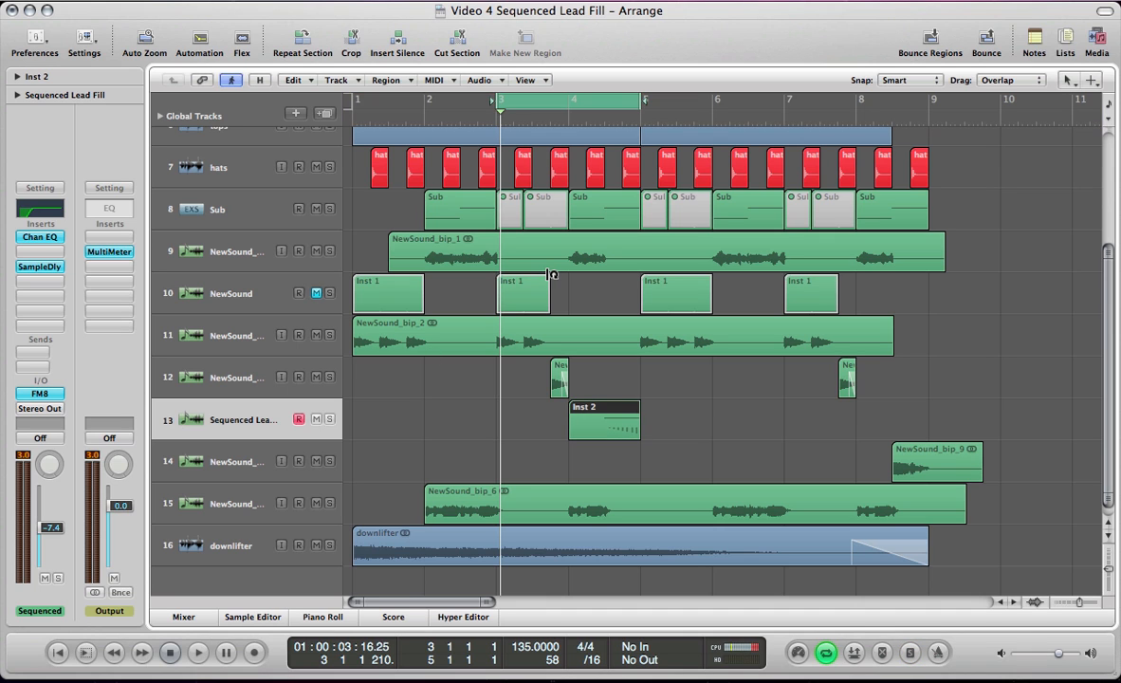
{"action": "key", "text": "space"}
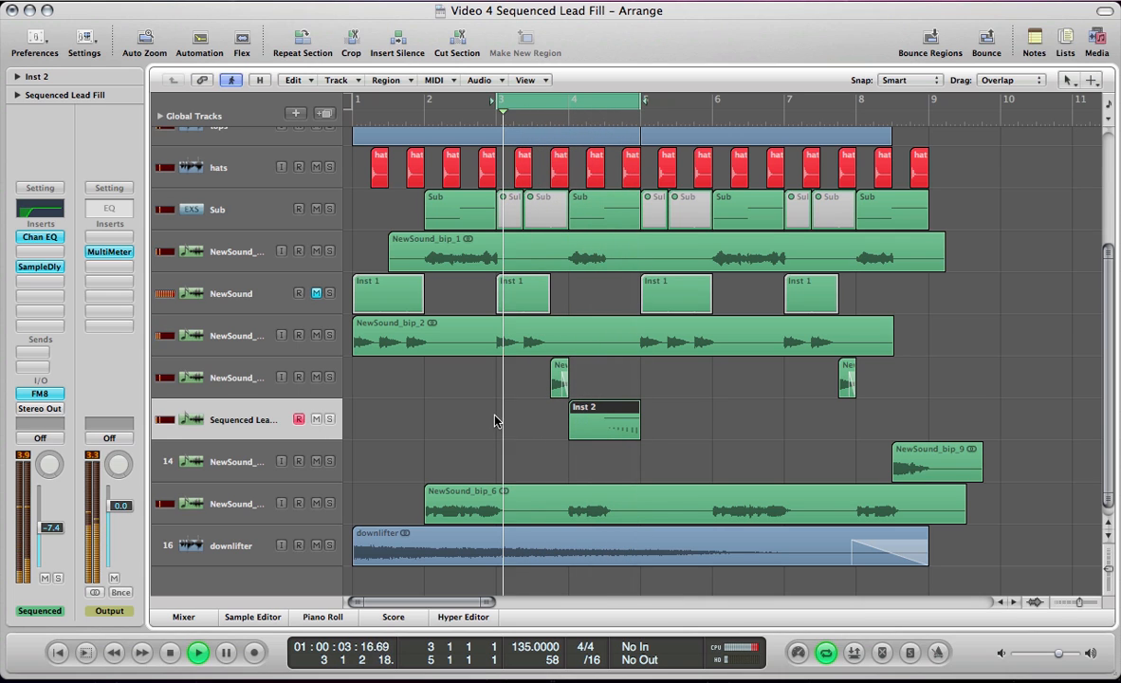
{"action": "key", "text": "space"}
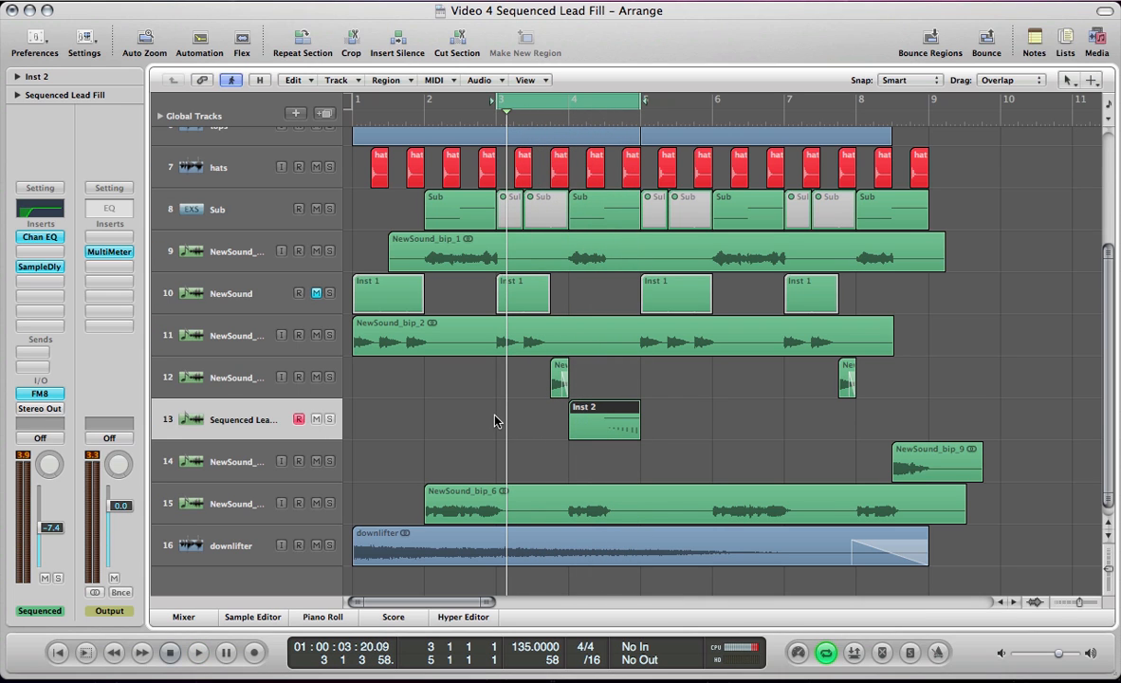
{"action": "key", "text": "v"}
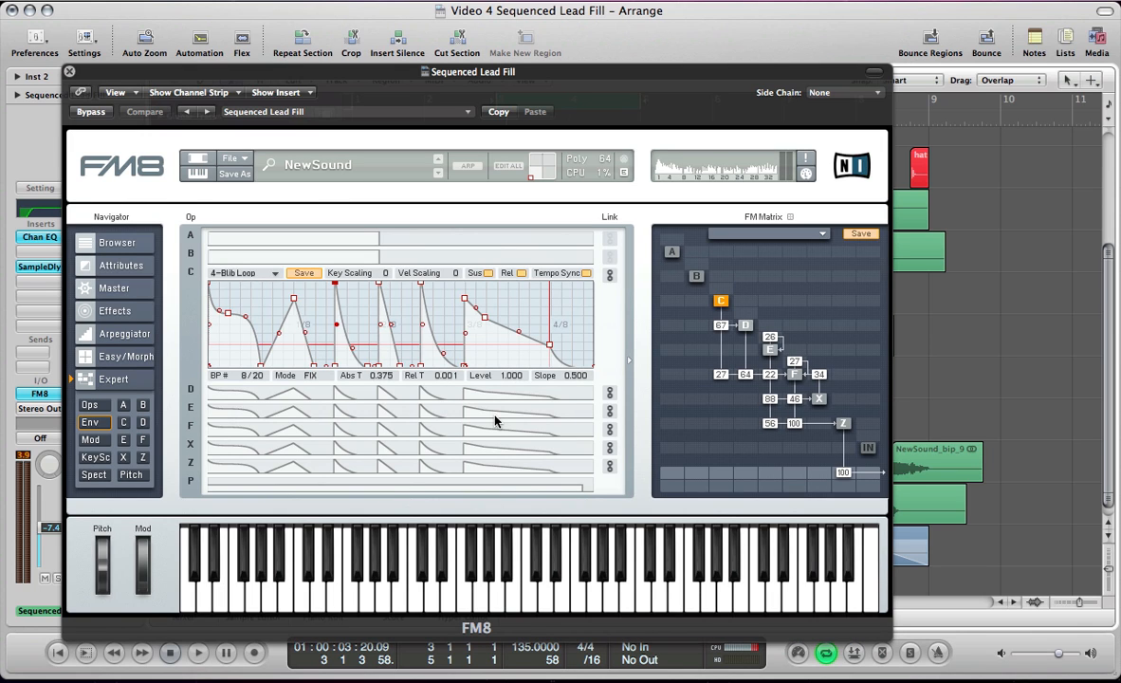